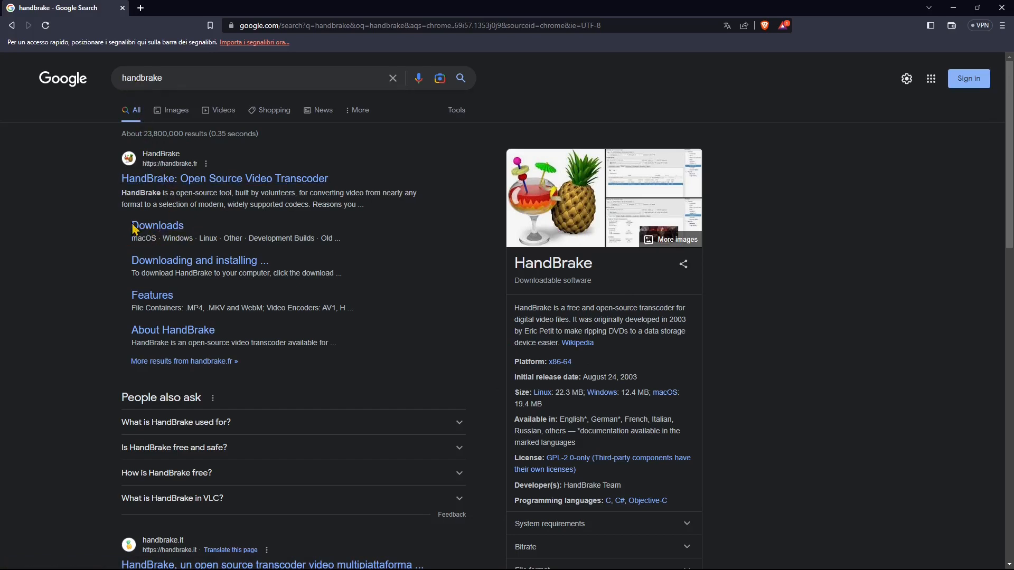
Open the HandBrake downloads page from the search results and request the Windows x64 64 bit Portable Zip
{"action": "middle_click", "coordinate": [161, 232]}
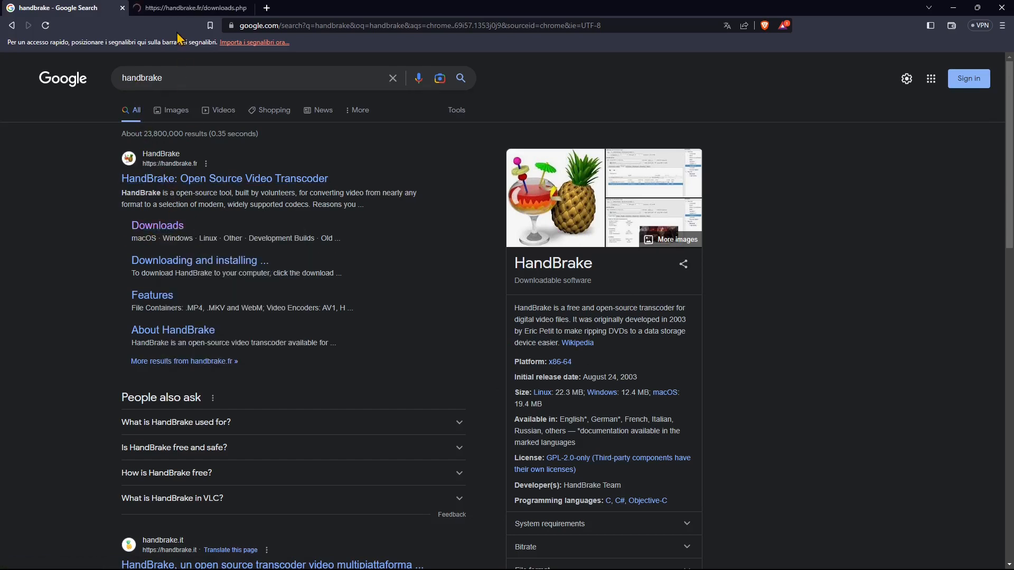
{"action": "left_click", "coordinate": [182, 9]}
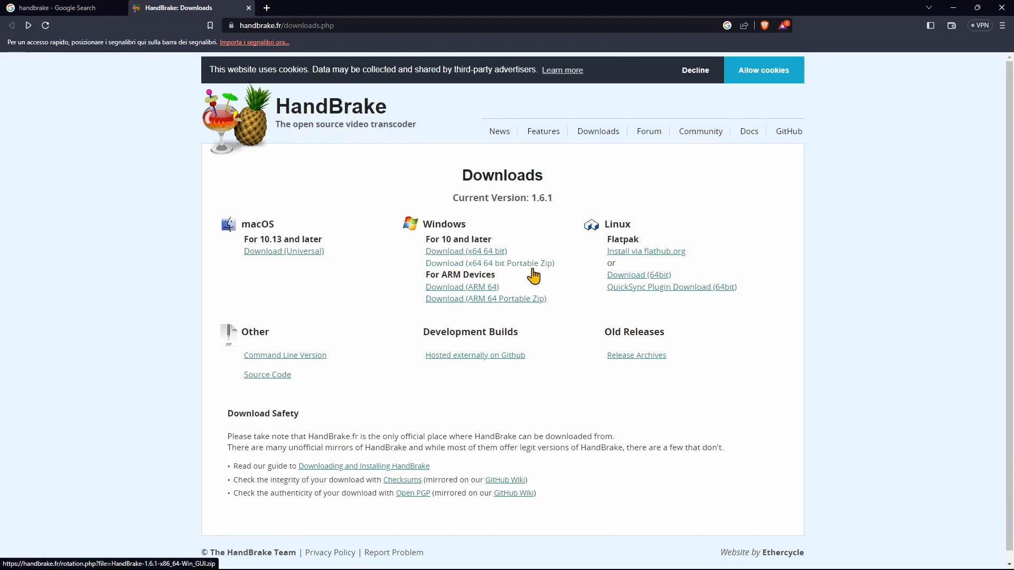
{"action": "left_click", "coordinate": [516, 264]}
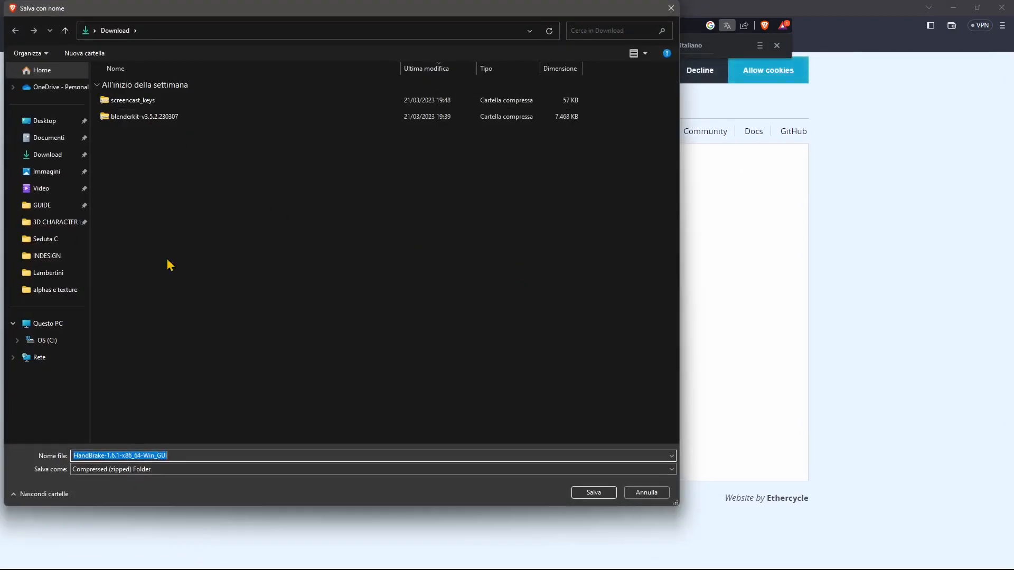
{"action": "left_click", "coordinate": [145, 119]}
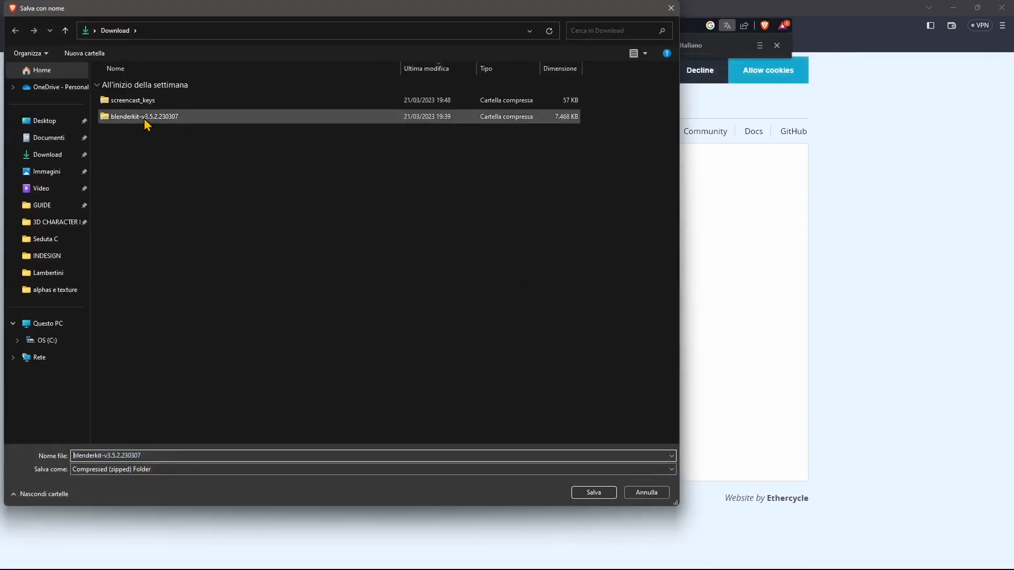
{"action": "right_click", "coordinate": [143, 119]}
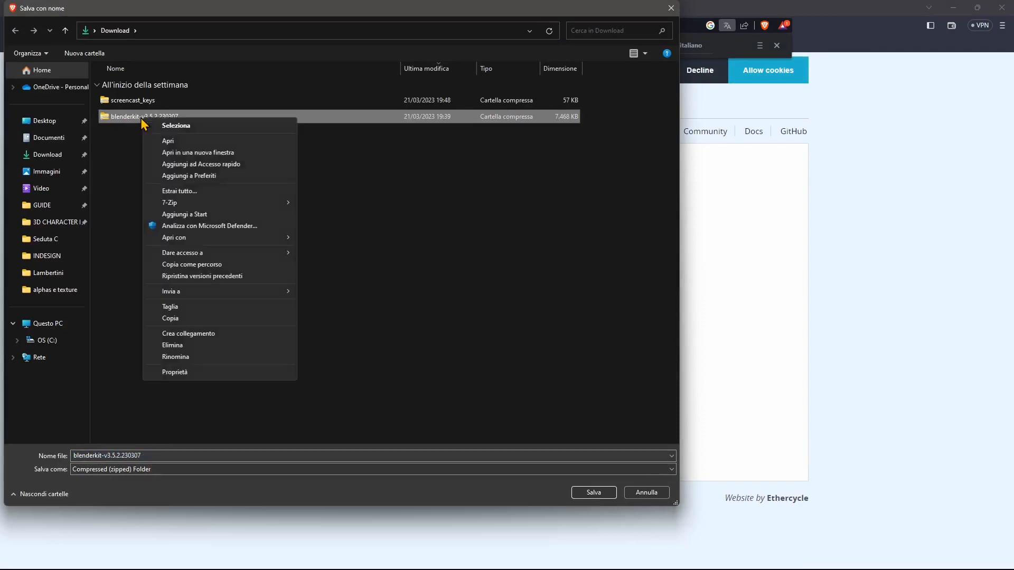
{"action": "left_click", "coordinate": [180, 191]}
{"action": "left_click", "coordinate": [661, 496]}
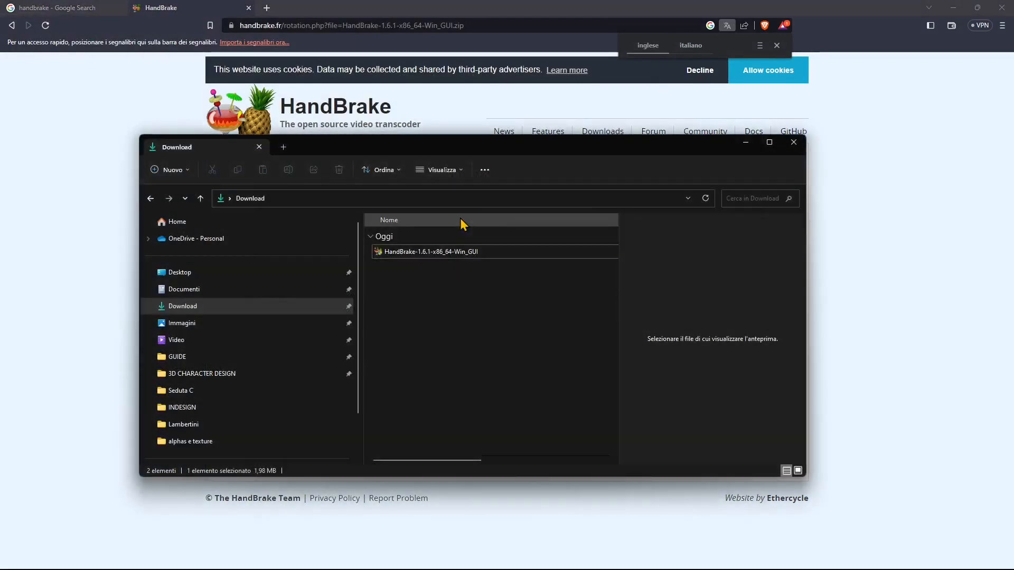
Run the HandBrake-1.6.1-x86_64-Win_GUI installer from the Download folder and install it to C:\Program Files\HandBrake with a desktop shortcut
{"action": "left_click", "coordinate": [437, 252]}
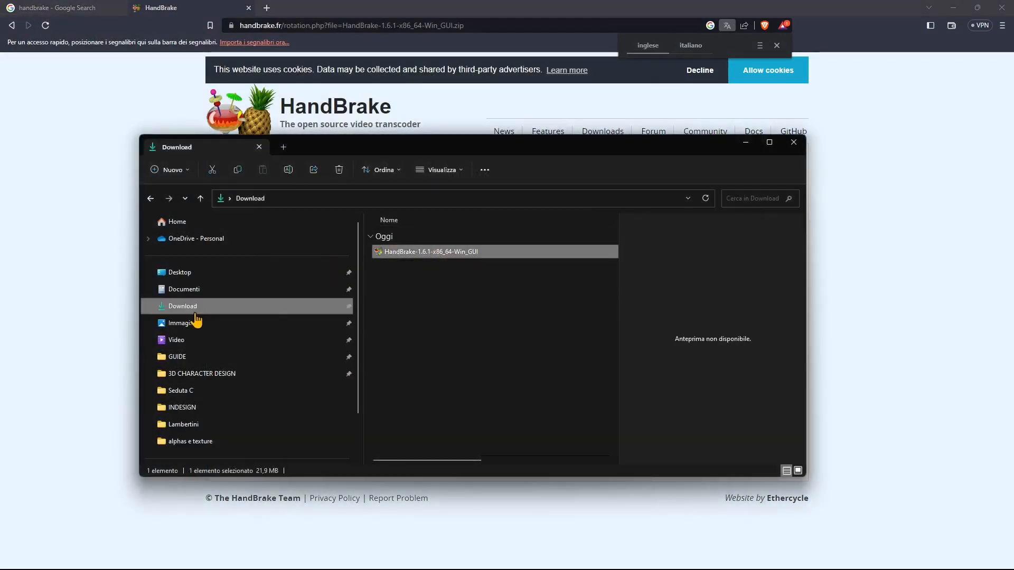
{"action": "double_click", "coordinate": [403, 255]}
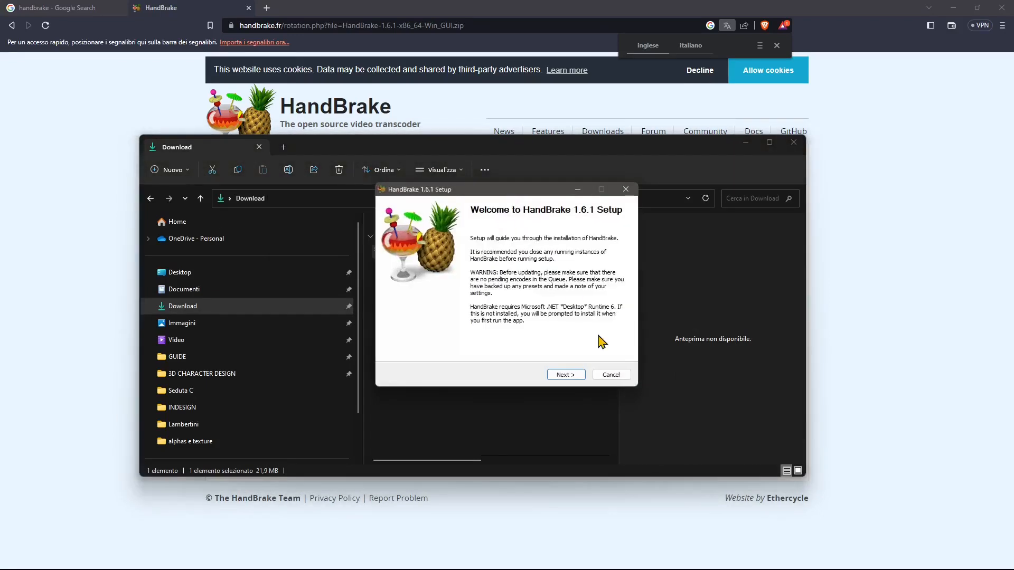
{"action": "left_click", "coordinate": [567, 380]}
{"action": "left_click", "coordinate": [564, 379]}
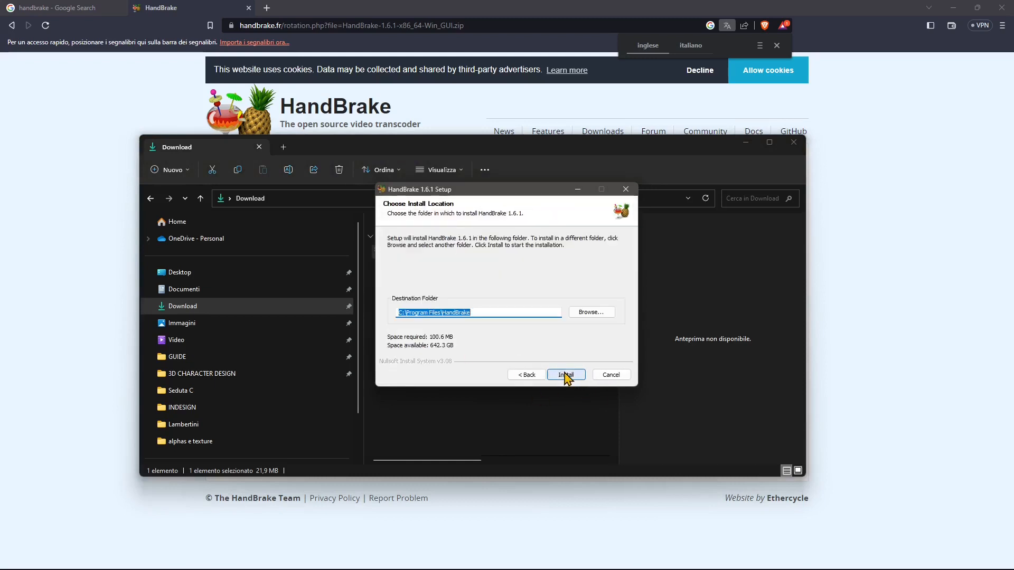
{"action": "left_click", "coordinate": [566, 375]}
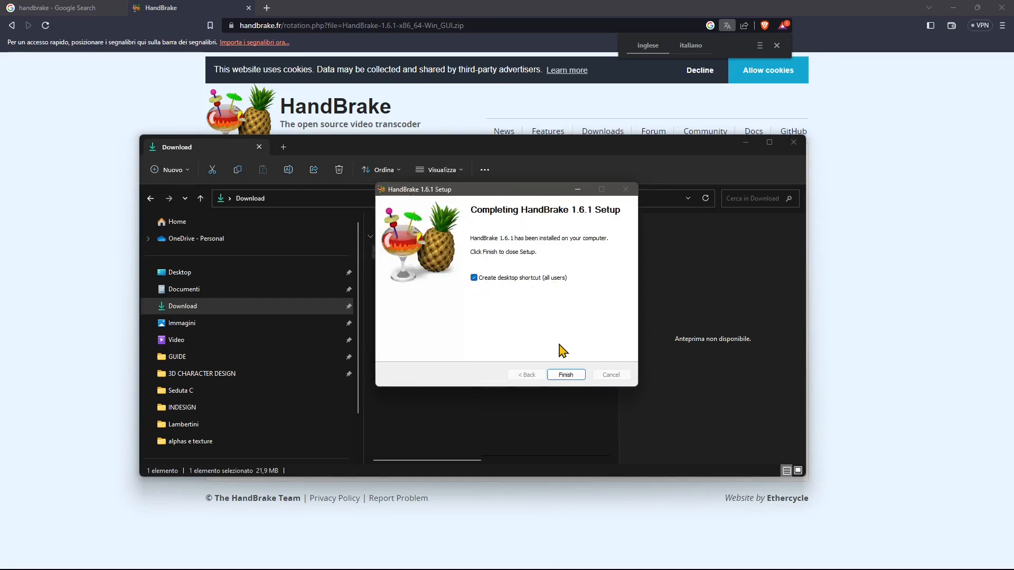
{"action": "left_click", "coordinate": [566, 375]}
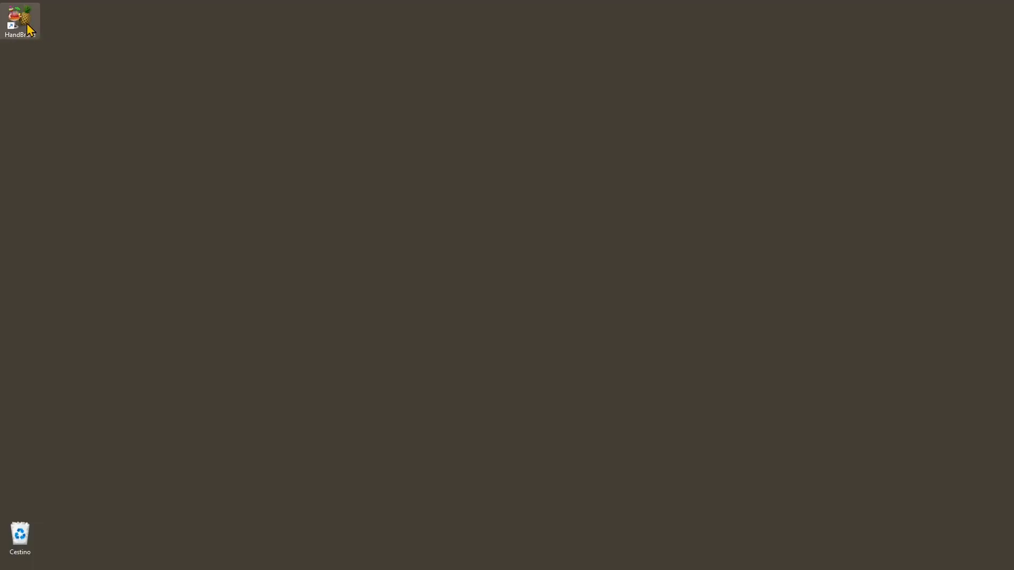
Move the HandBrake shortcut to the middle of the desktop, and launch HandBrake without choosing a source
{"action": "left_click_drag", "start_coordinate": [21, 21], "coordinate": [427, 225]}
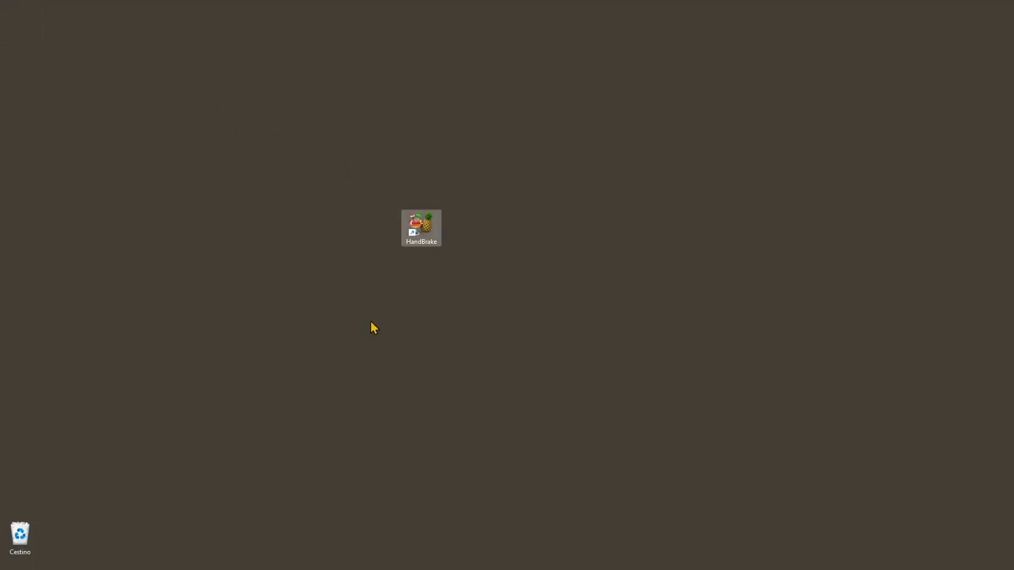
{"action": "right_click", "coordinate": [423, 224]}
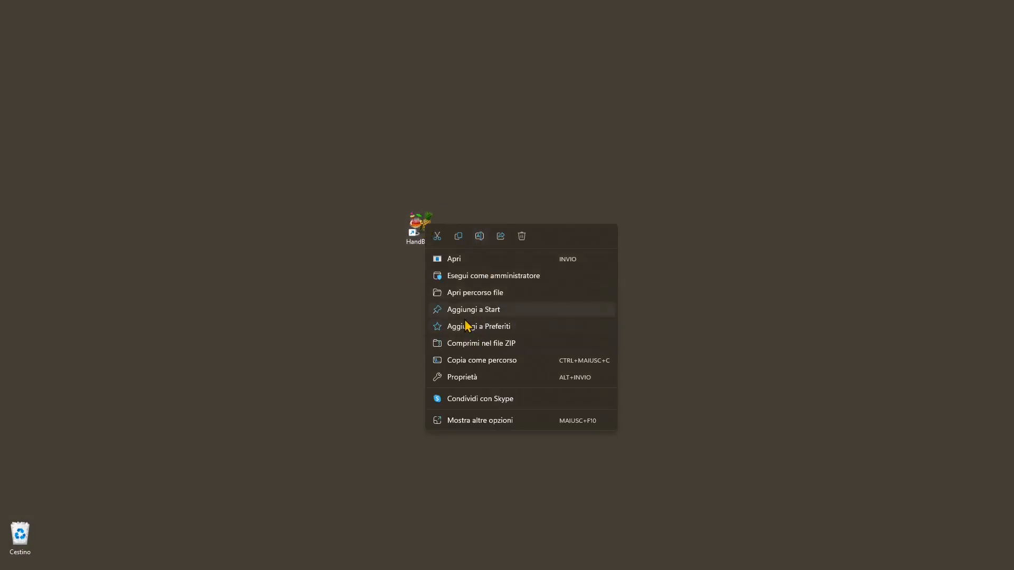
{"action": "left_click", "coordinate": [496, 188]}
{"action": "double_click", "coordinate": [423, 228]}
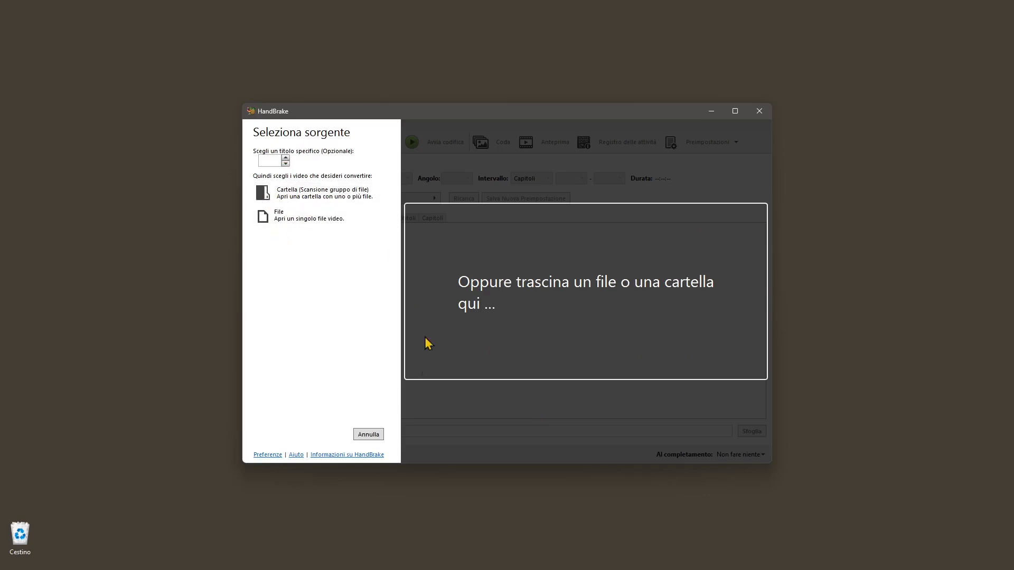
{"action": "left_click", "coordinate": [372, 434]}
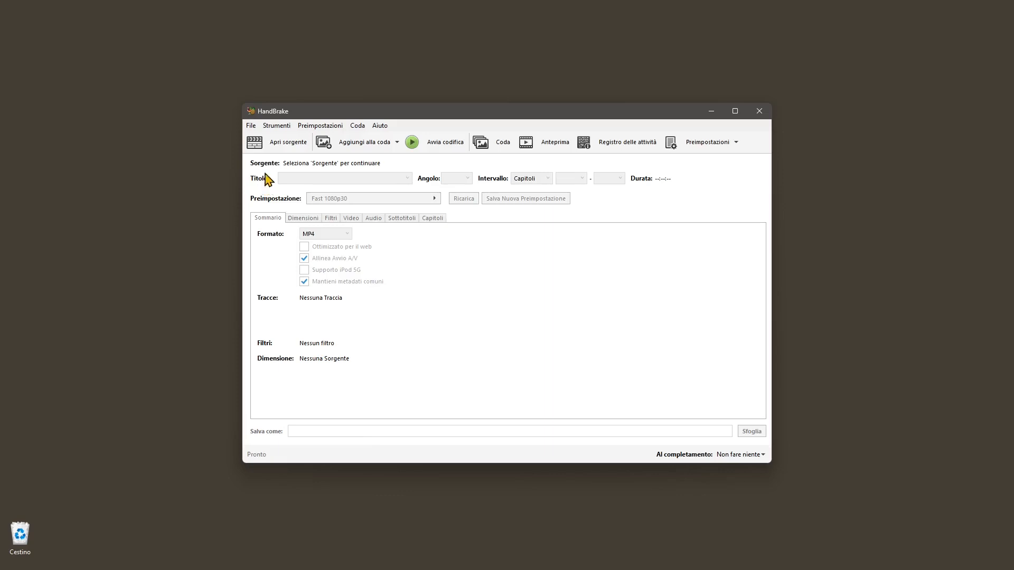
Set the interface language to English in the preferences and restart HandBrake
{"action": "left_click", "coordinate": [252, 127]}
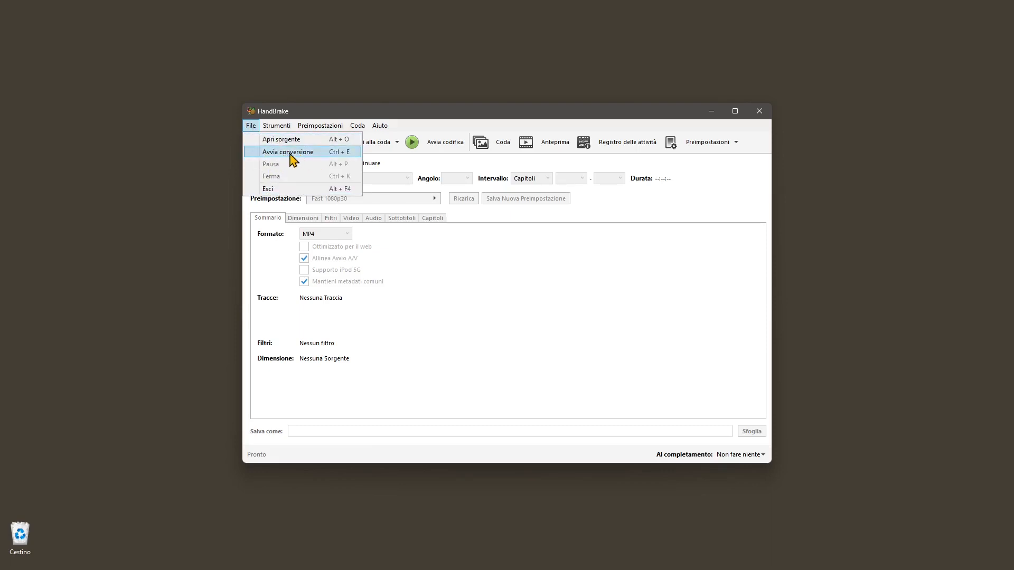
{"action": "mouse_move", "coordinate": [277, 131]}
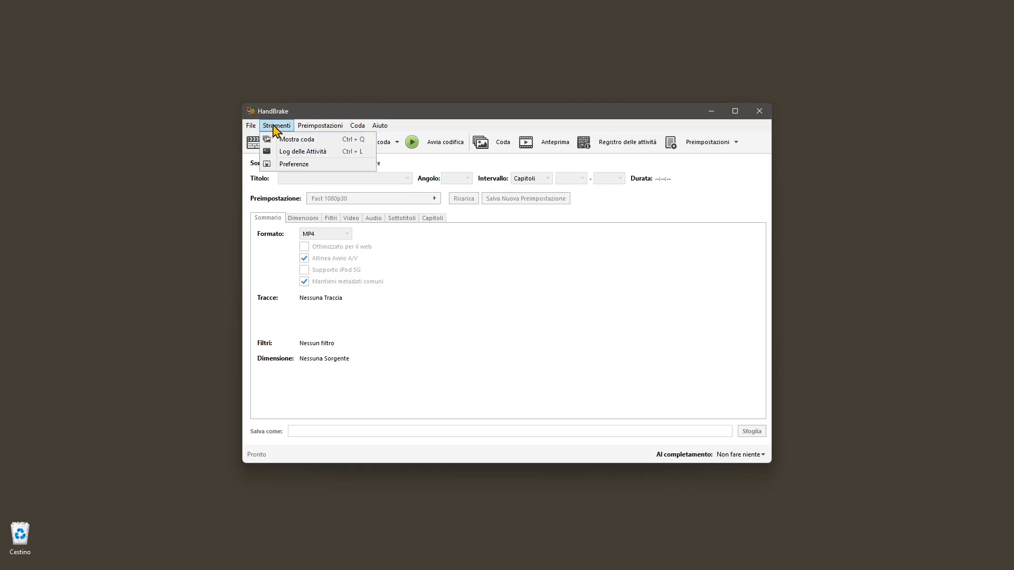
{"action": "left_click", "coordinate": [294, 165]}
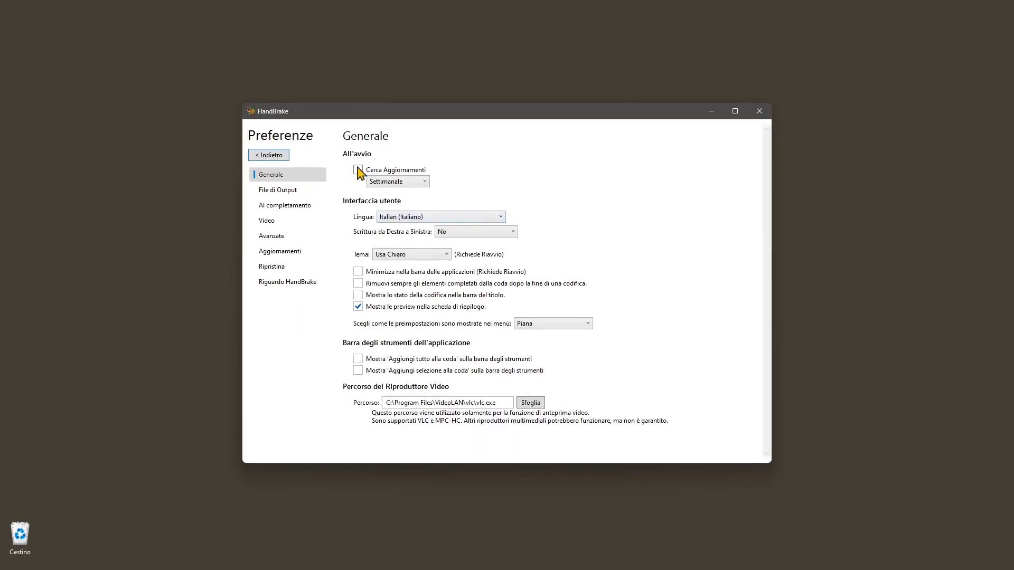
{"action": "left_click", "coordinate": [397, 219]}
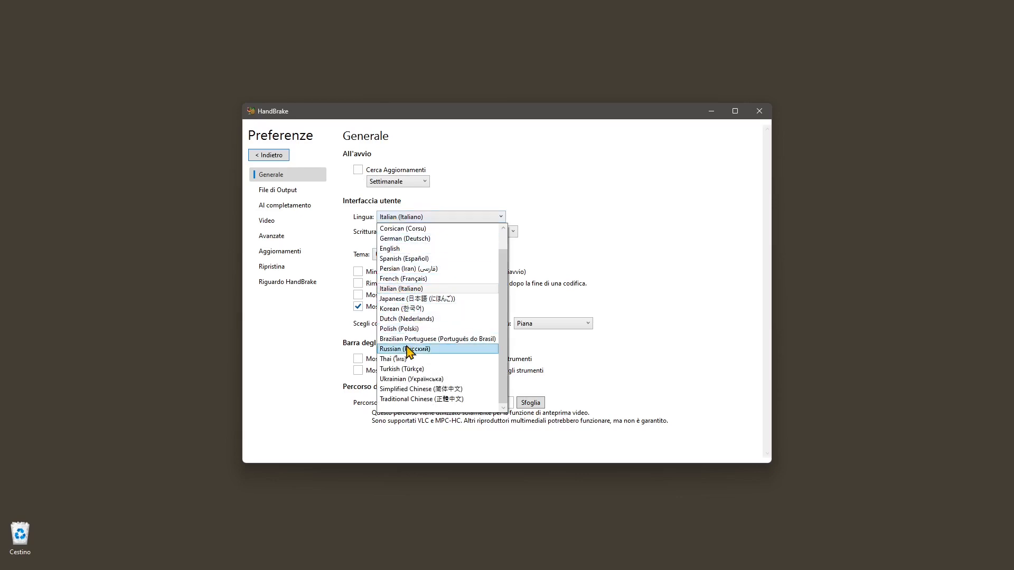
{"action": "scroll", "coordinate": [407, 349], "scroll_direction": "up", "scroll_amount": 1}
{"action": "left_click", "coordinate": [393, 269]}
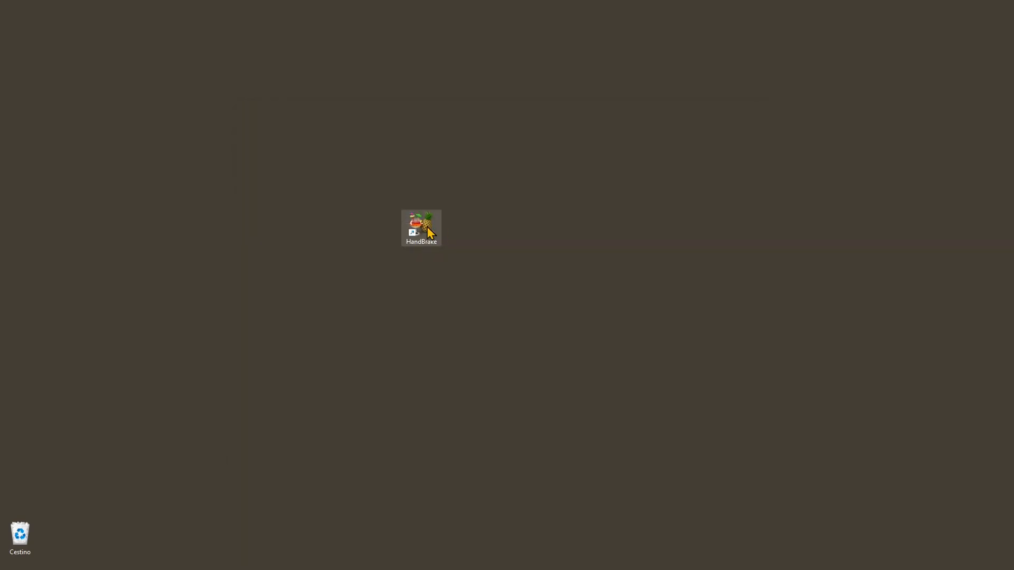
{"action": "double_click", "coordinate": [427, 227]}
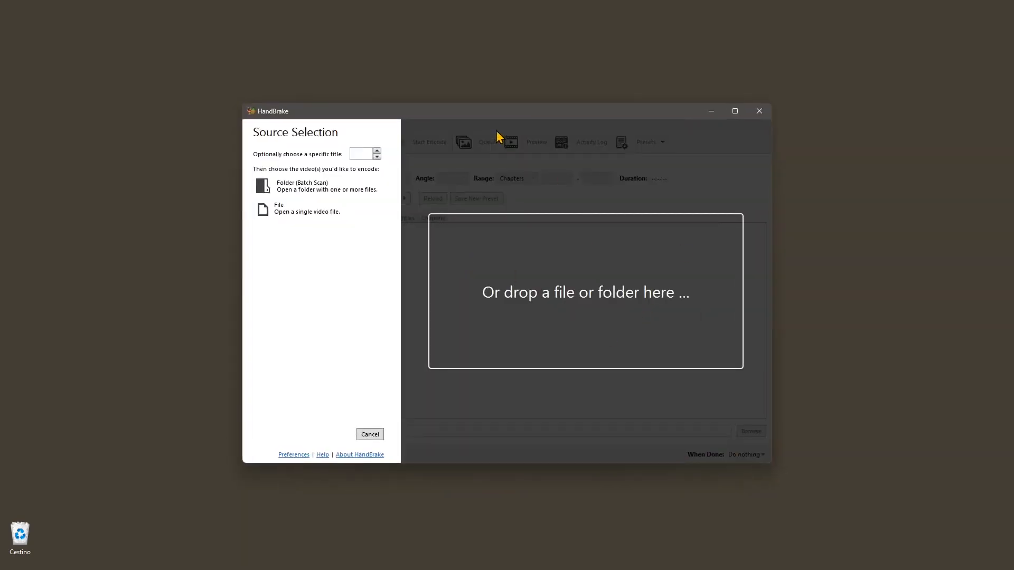
Open the video "video 04 - pannello pagine_pagine principali_sezioni" from the INDESIGN folder as a single-file source
{"action": "mouse_move", "coordinate": [499, 111]}
{"action": "left_mouse_down"}
{"action": "mouse_move", "coordinate": [495, 122]}
{"action": "mouse_move", "coordinate": [497, 114]}
{"action": "left_mouse_up"}
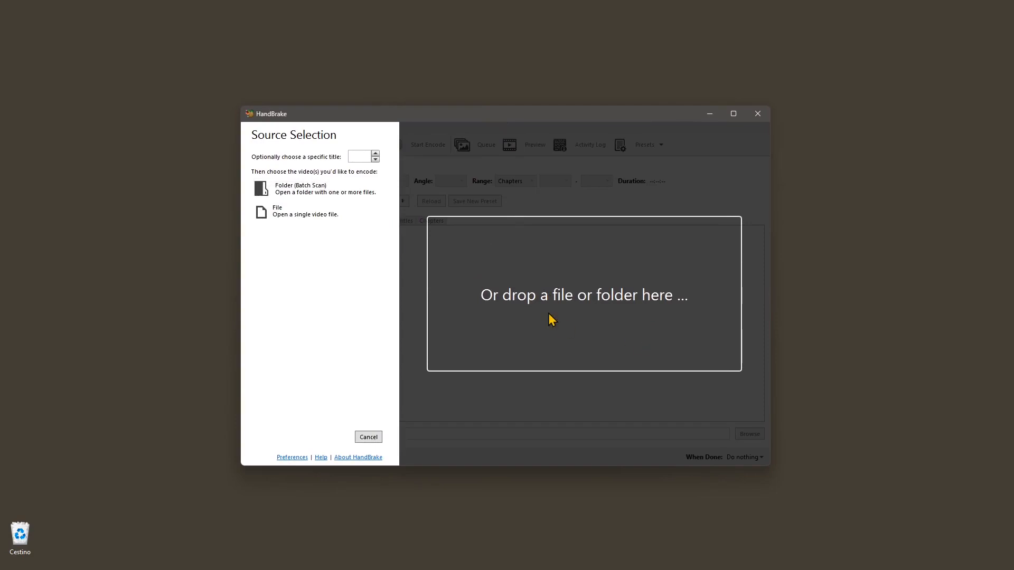
{"action": "left_click", "coordinate": [295, 221]}
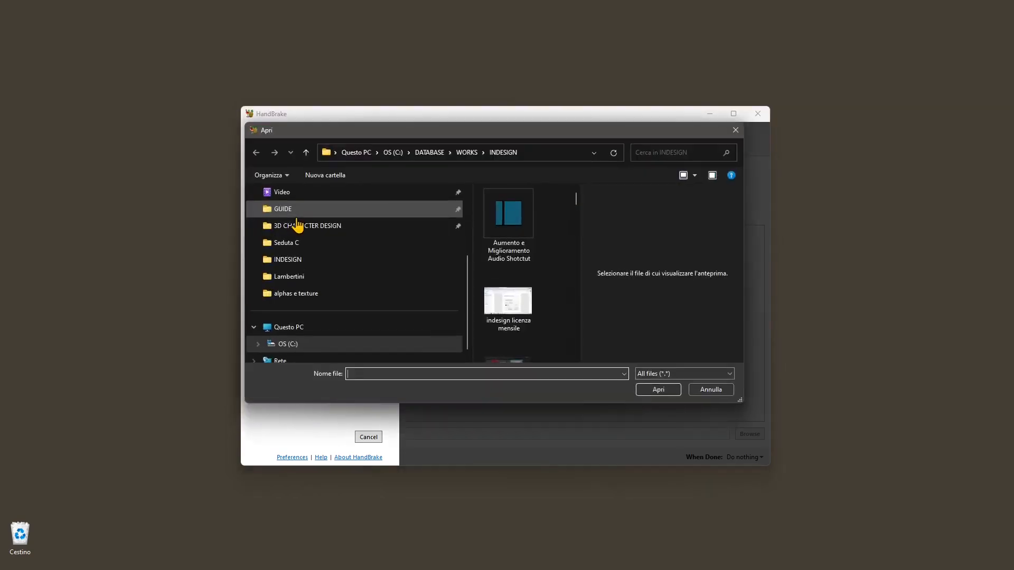
{"action": "left_click", "coordinate": [288, 265]}
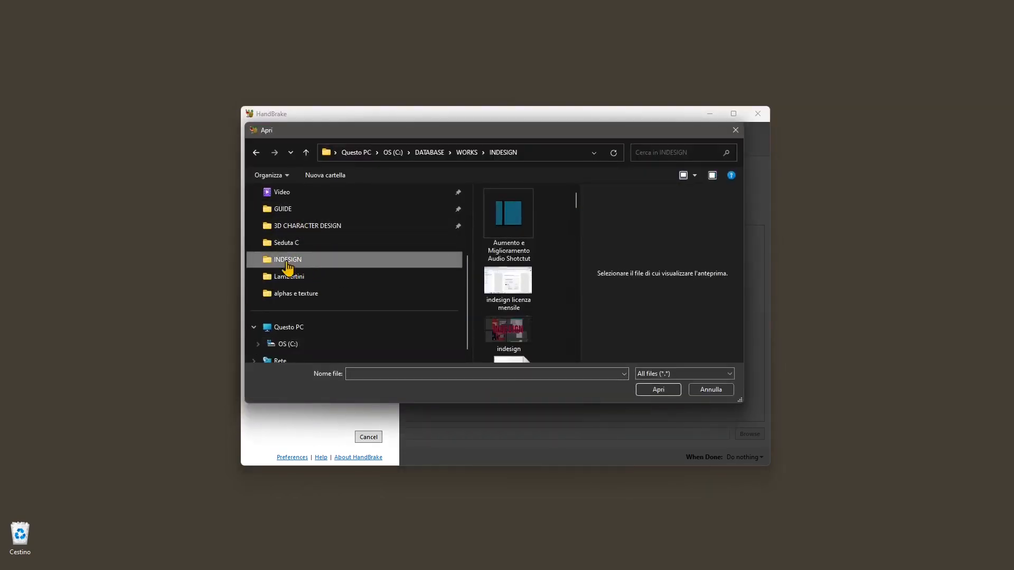
{"action": "scroll", "coordinate": [571, 314], "scroll_direction": "down", "scroll_amount": 5}
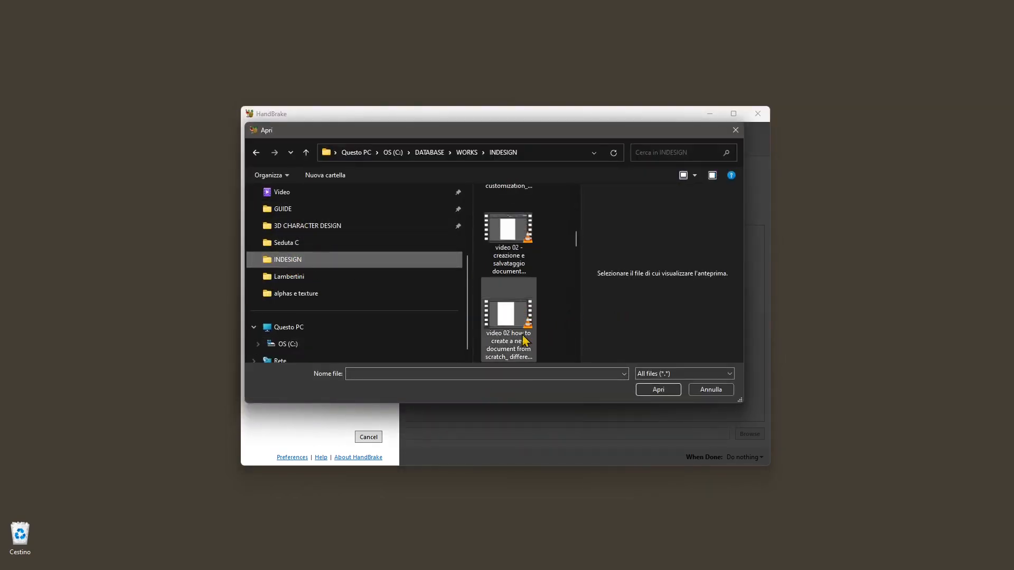
{"action": "scroll", "coordinate": [523, 338], "scroll_direction": "down", "scroll_amount": 3}
{"action": "left_click", "coordinate": [524, 324]}
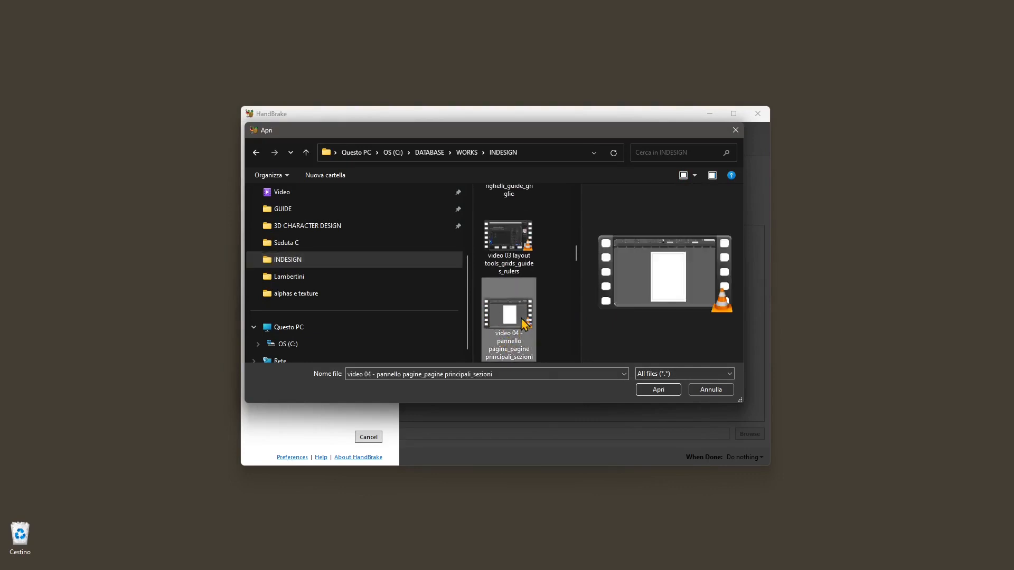
{"action": "left_click", "coordinate": [641, 395]}
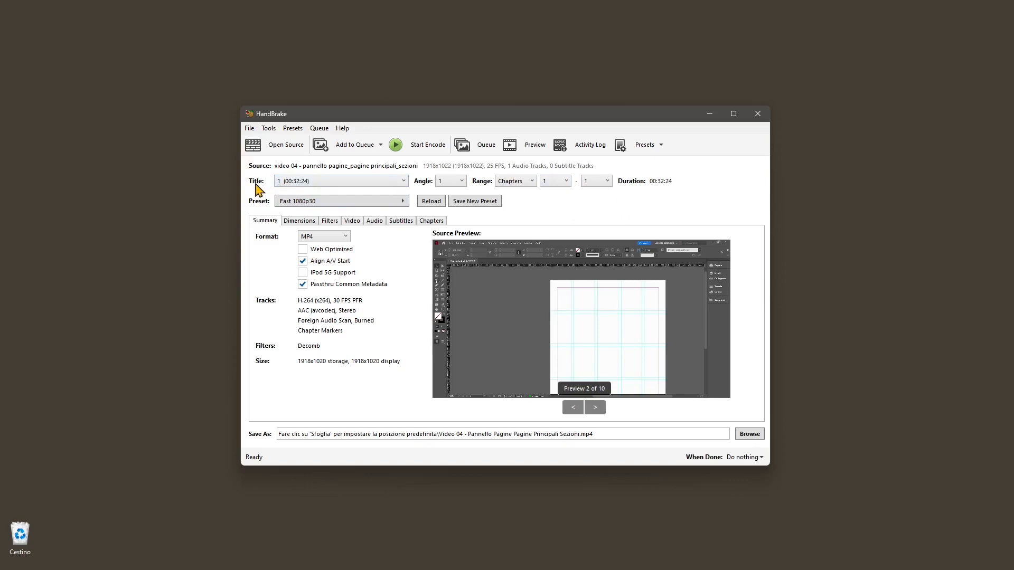
Select title 1 of the source video and apply the Amazon Fire 720p30 device preset
{"action": "left_click", "coordinate": [344, 181]}
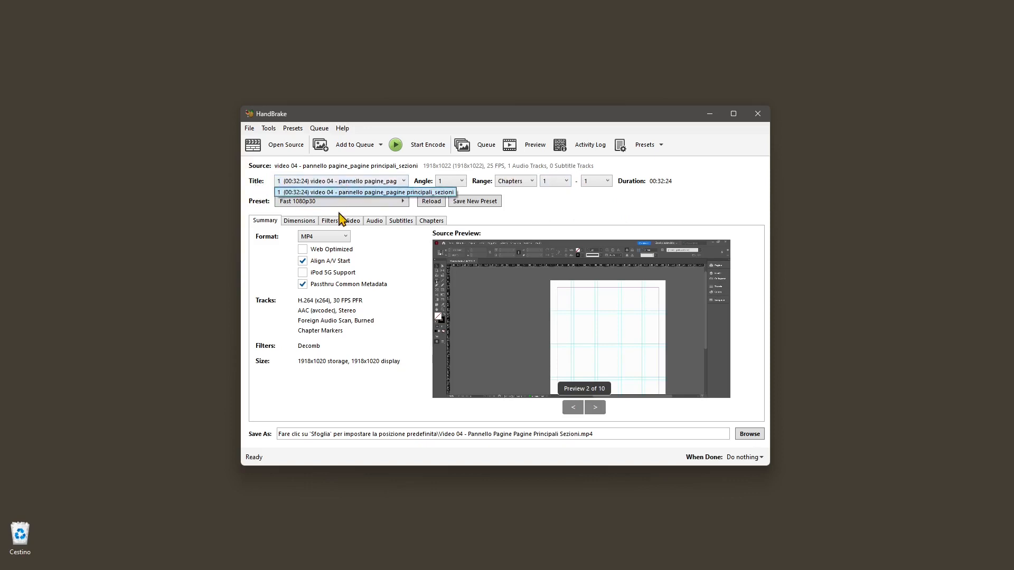
{"action": "left_click", "coordinate": [336, 192]}
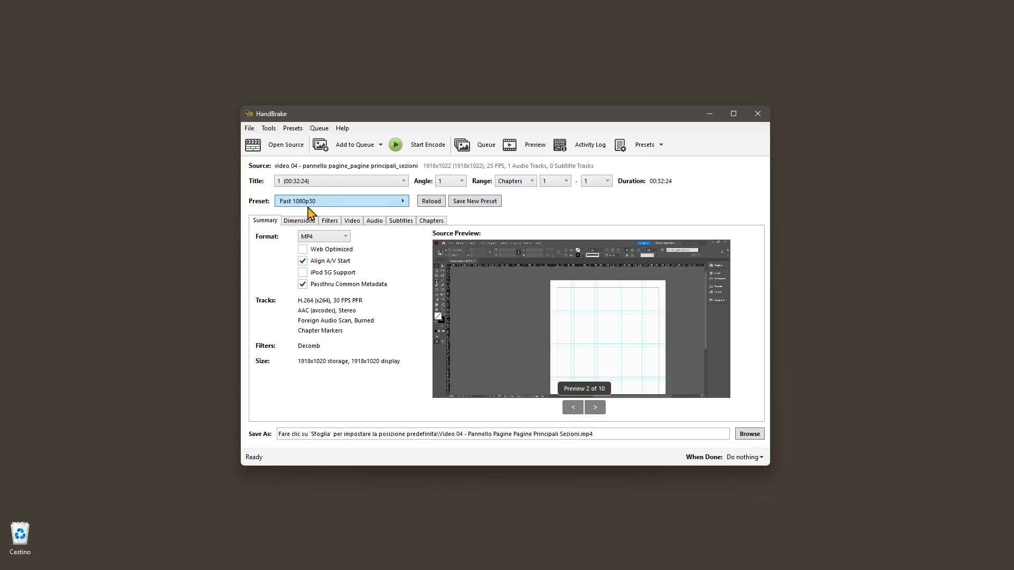
{"action": "left_click", "coordinate": [291, 206]}
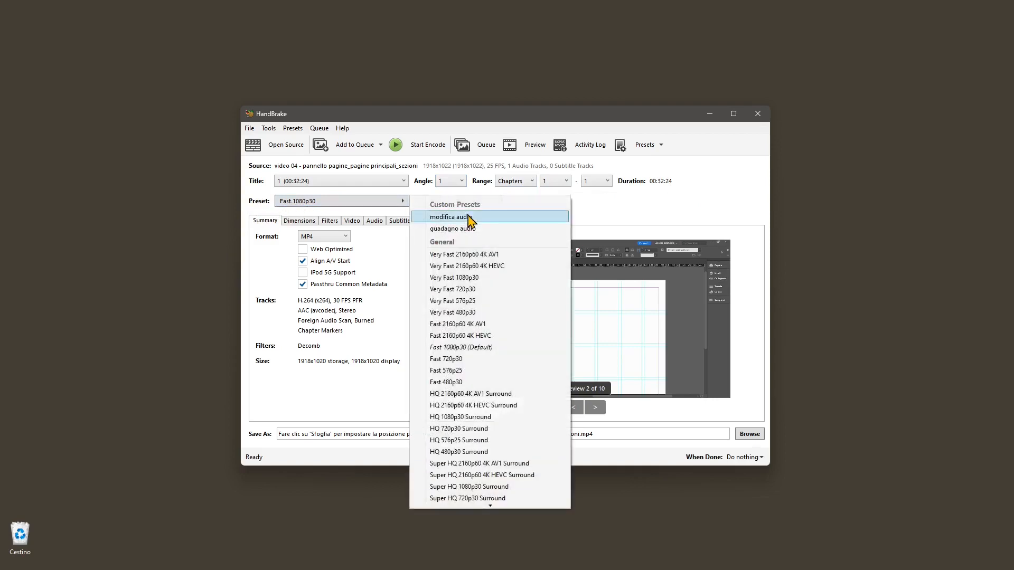
{"action": "scroll", "coordinate": [475, 261], "scroll_direction": "down", "scroll_amount": 4}
{"action": "scroll", "coordinate": [478, 259], "scroll_direction": "down", "scroll_amount": 6}
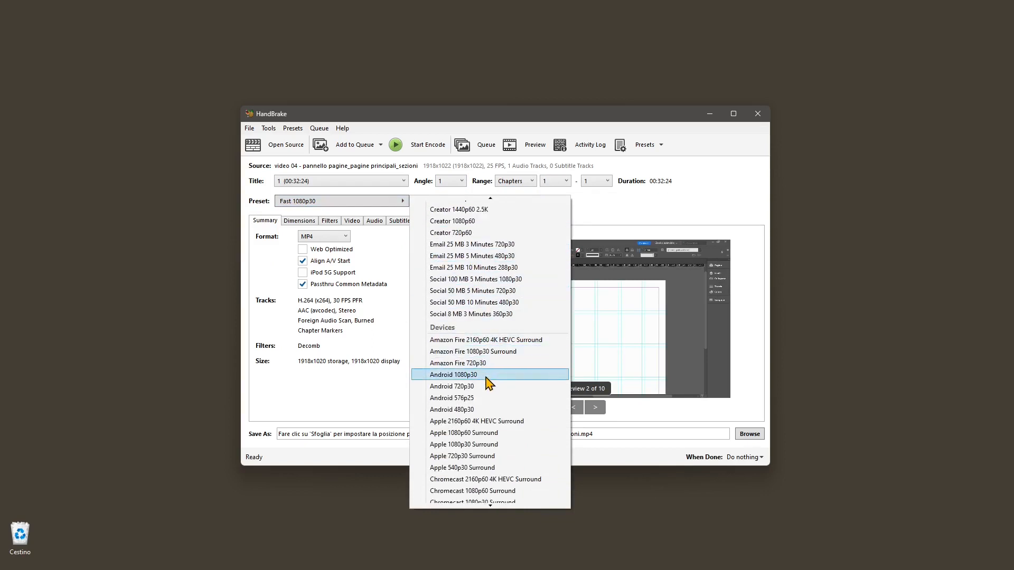
{"action": "scroll", "coordinate": [486, 381], "scroll_direction": "down", "scroll_amount": 1}
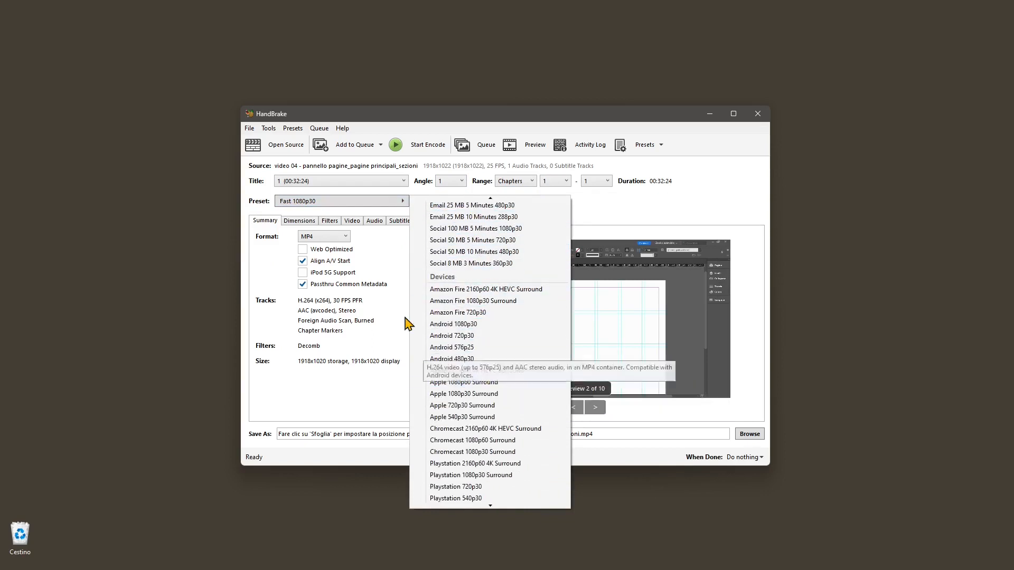
{"action": "left_click", "coordinate": [438, 315]}
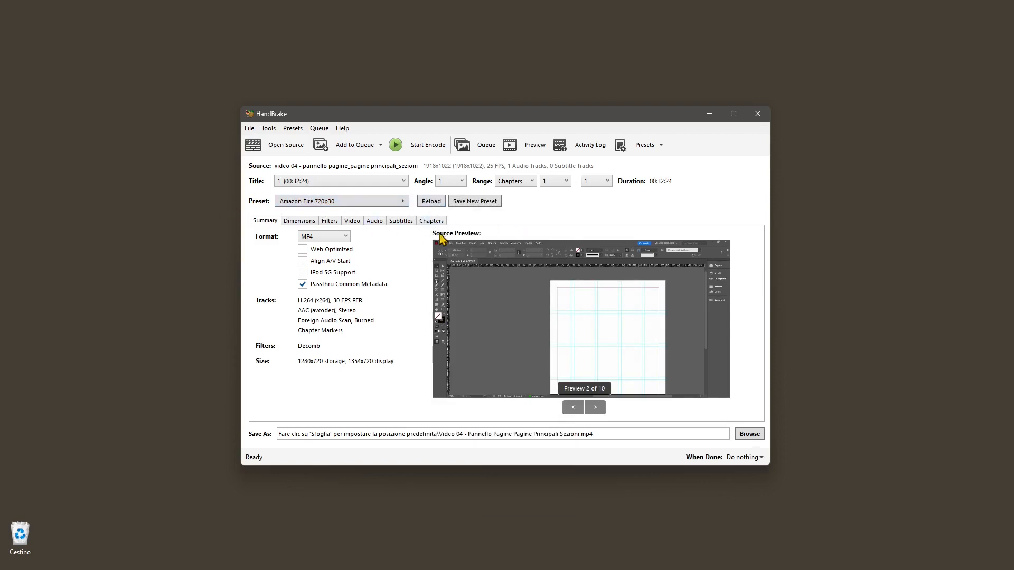
Browse the device, Matroska and hardware presets and apply the Playstation 2160p60 4K Surround preset
{"action": "left_click", "coordinate": [346, 210]}
{"action": "scroll", "coordinate": [460, 370], "scroll_direction": "down", "scroll_amount": 10}
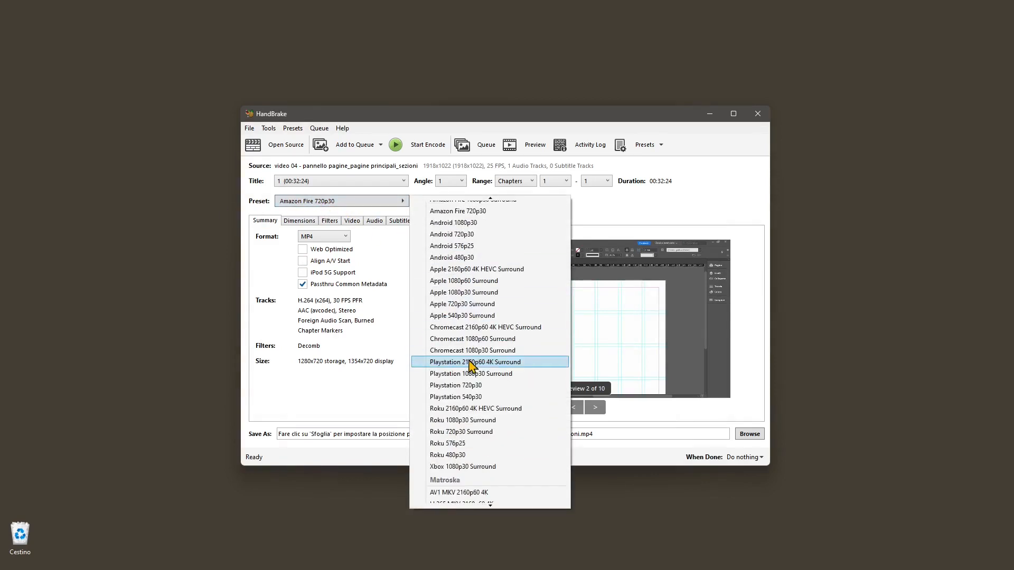
{"action": "scroll", "coordinate": [451, 391], "scroll_direction": "down", "scroll_amount": 3}
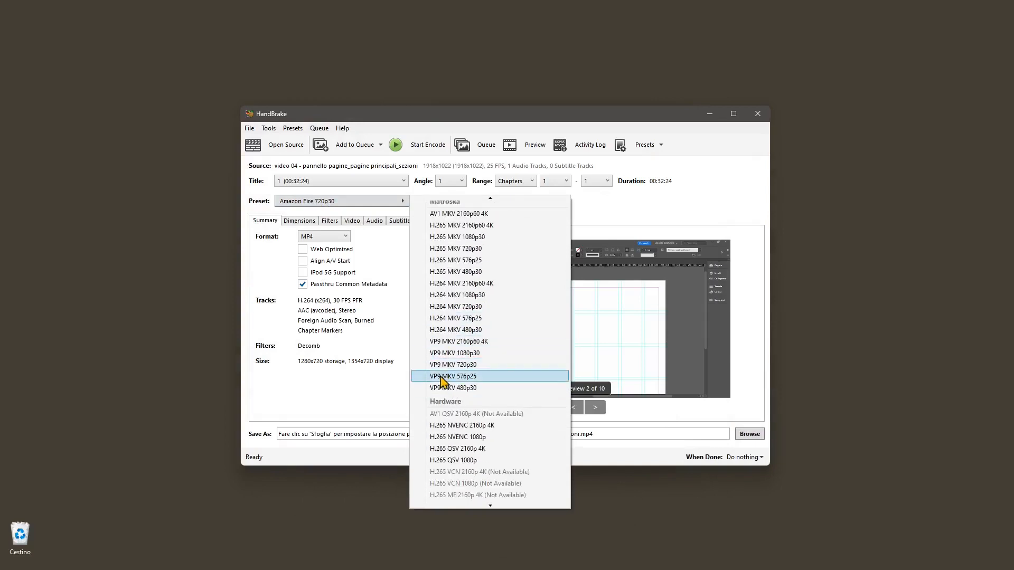
{"action": "scroll", "coordinate": [476, 416], "scroll_direction": "down", "scroll_amount": 2}
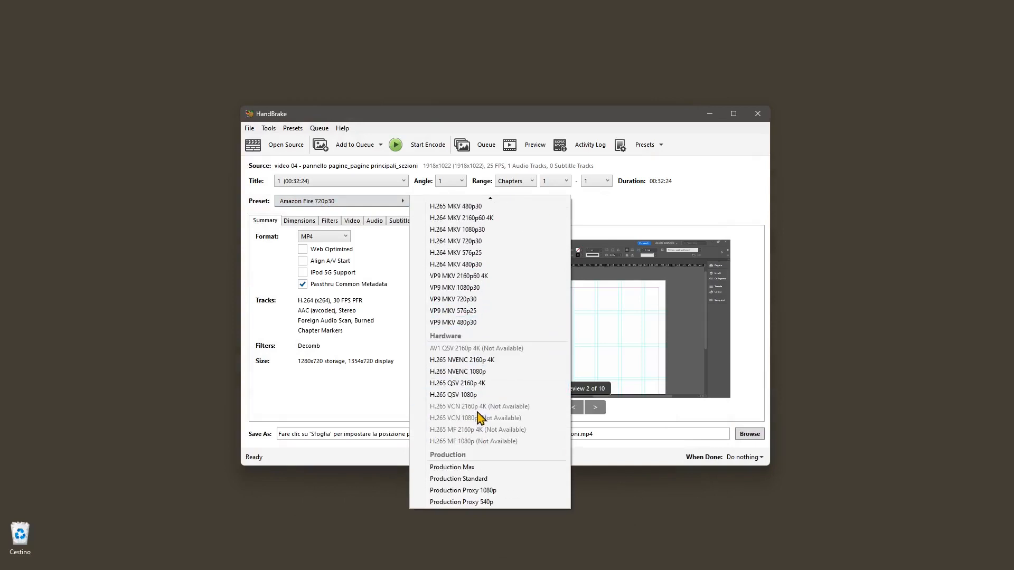
{"action": "scroll", "coordinate": [479, 417], "scroll_direction": "up", "scroll_amount": 8}
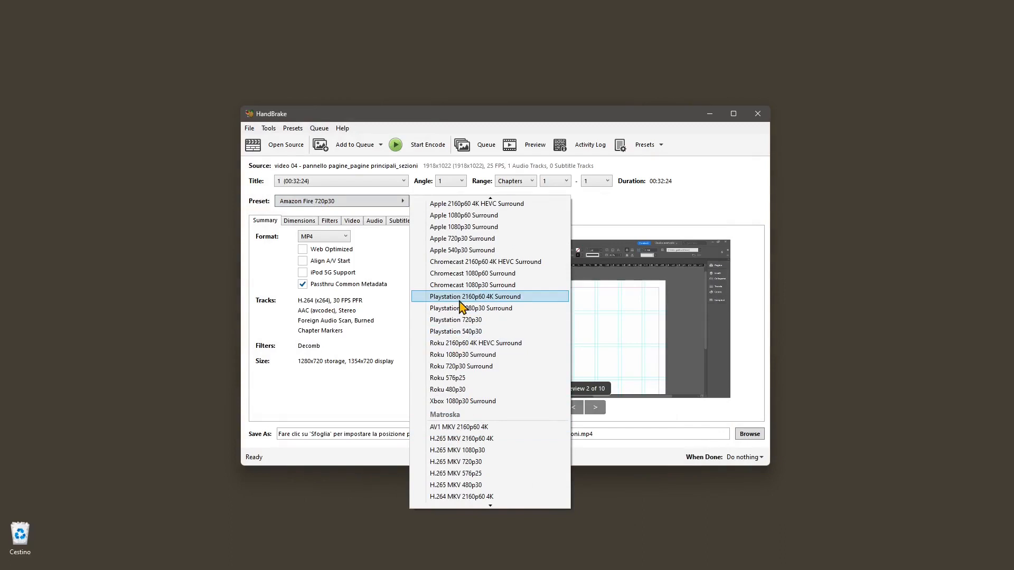
{"action": "left_click", "coordinate": [459, 299]}
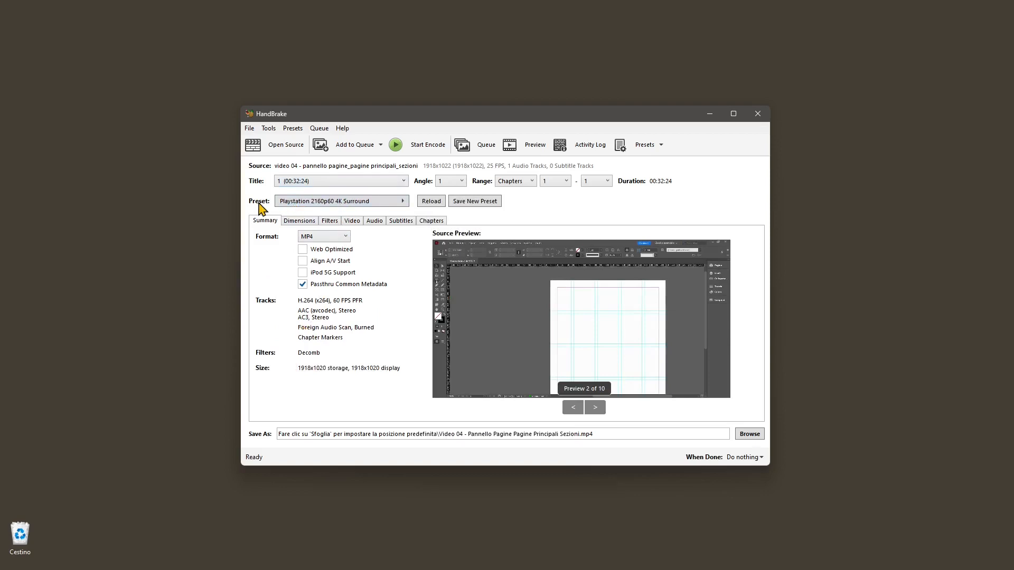
Check the output dimensions and advance the source preview in the summary to preview 5
{"action": "left_click", "coordinate": [301, 221]}
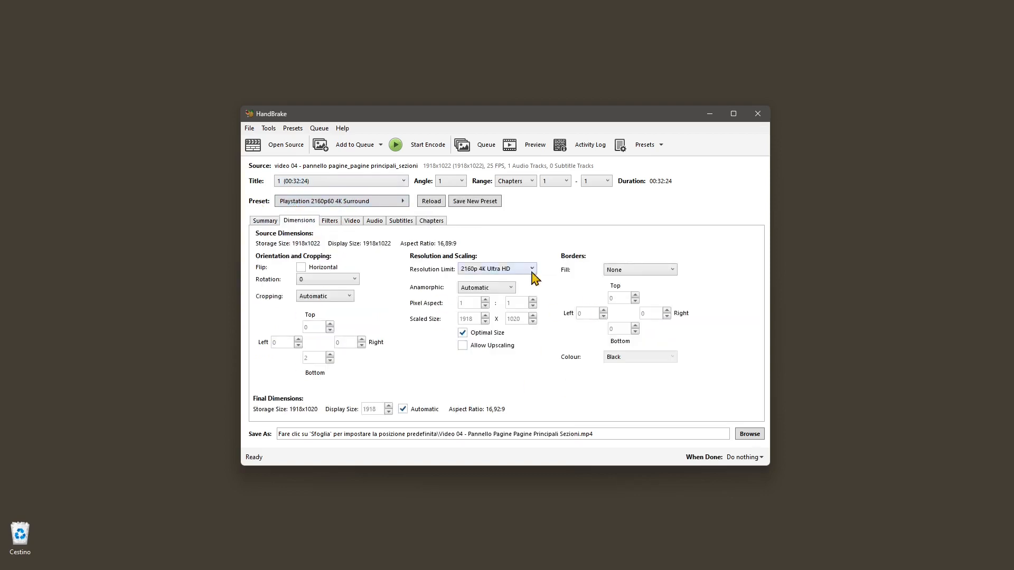
{"action": "left_click", "coordinate": [259, 222]}
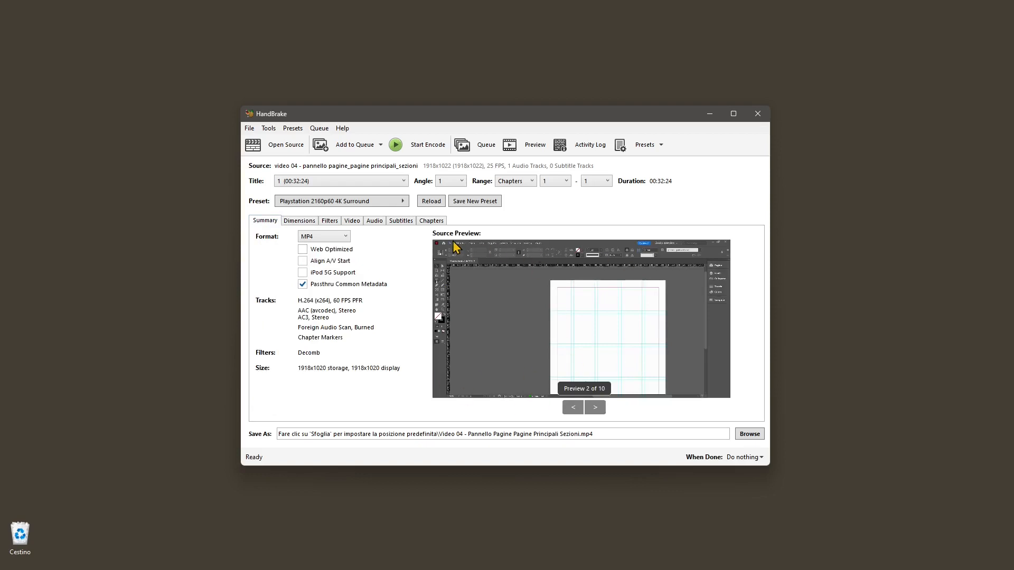
{"action": "left_click", "coordinate": [596, 408]}
{"action": "left_click", "coordinate": [596, 408]}
{"action": "left_click", "coordinate": [596, 407]}
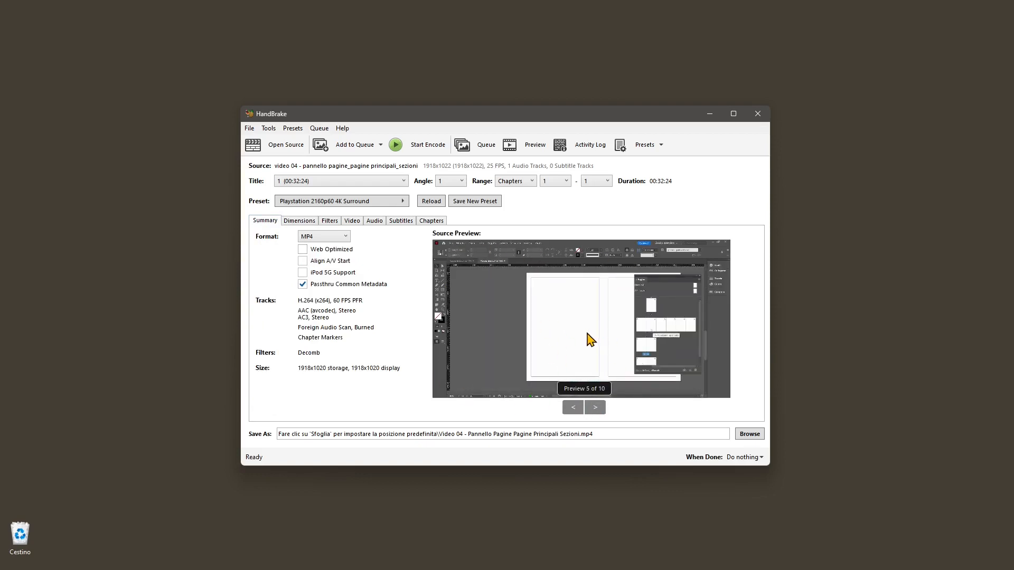
Review the dimension settings with their available resolution limits, and the filter settings
{"action": "left_click", "coordinate": [297, 223]}
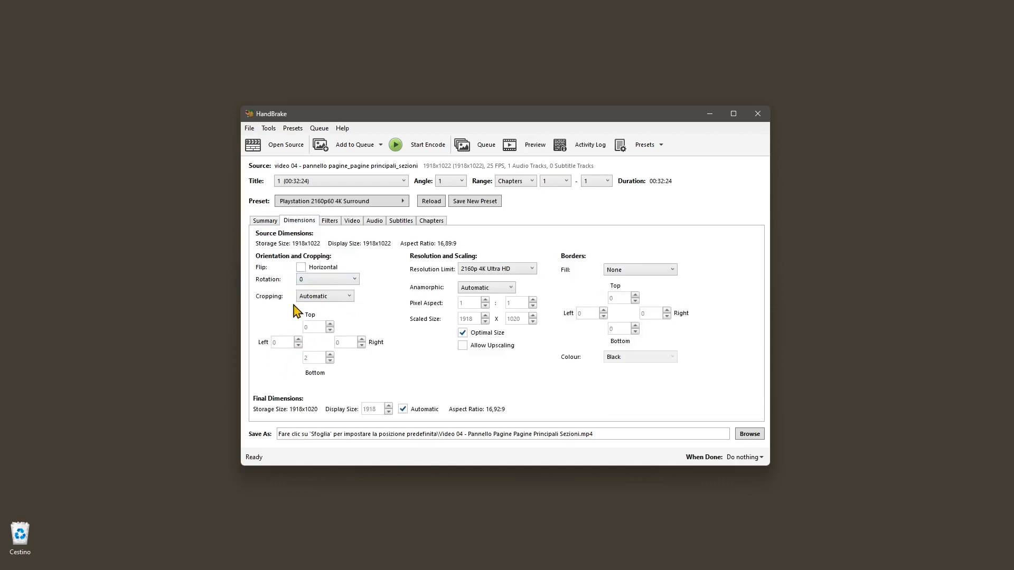
{"action": "left_click", "coordinate": [470, 268]}
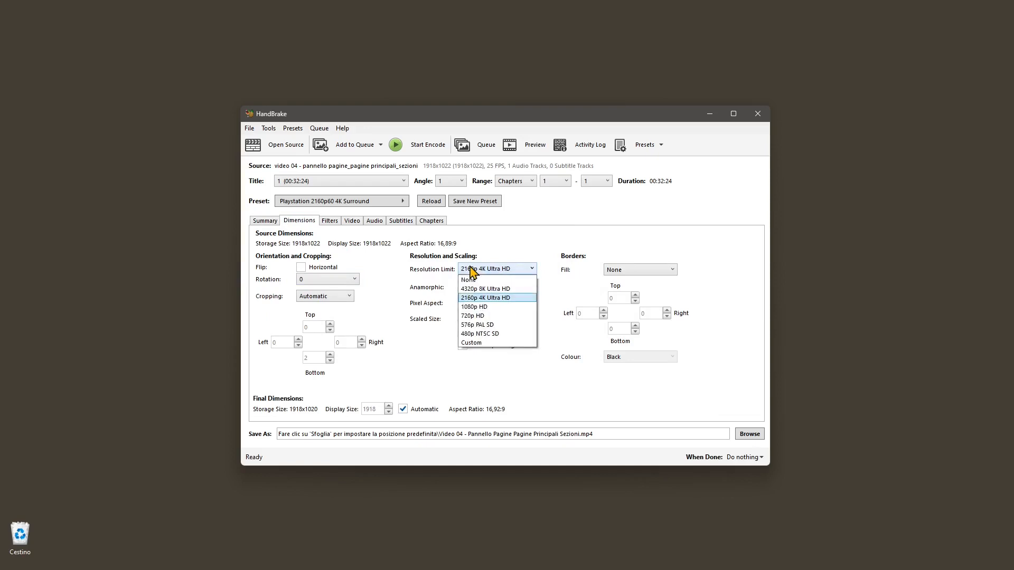
{"action": "left_click", "coordinate": [547, 240]}
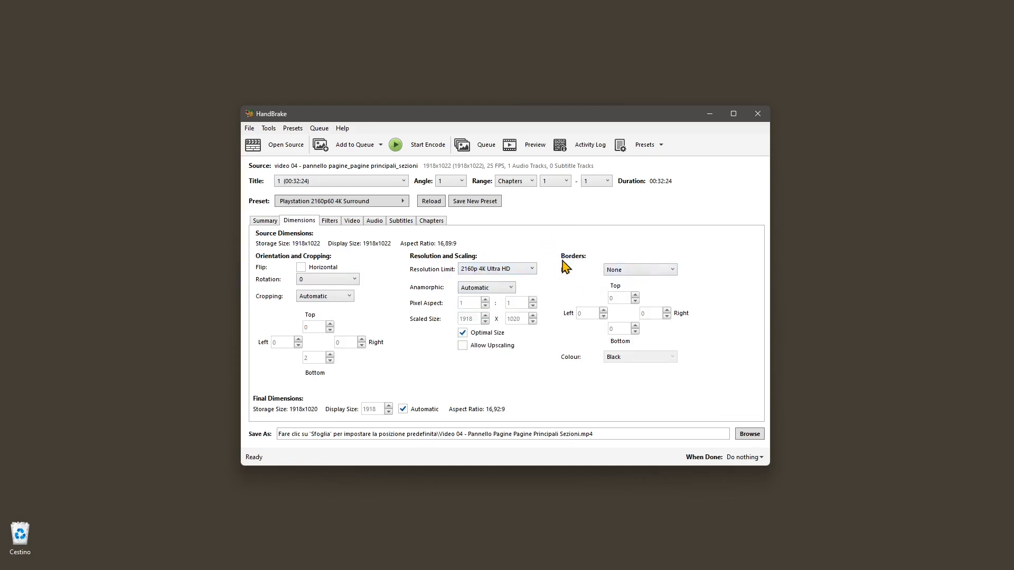
{"action": "left_click", "coordinate": [332, 222]}
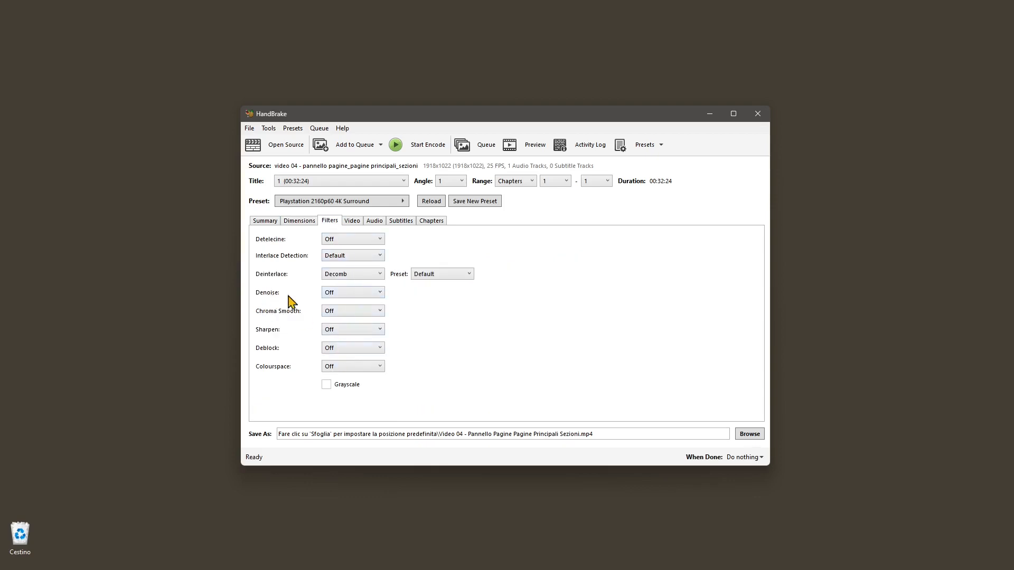
Lower the video's constant quality to RF 28.5 and switch the quality mode to average bitrate
{"action": "left_click", "coordinate": [352, 222]}
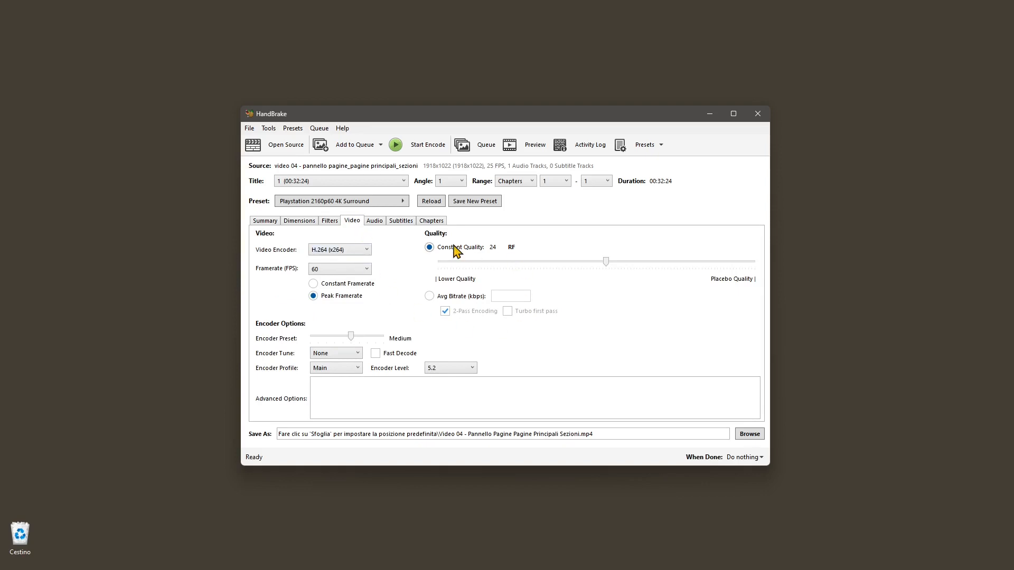
{"action": "left_click_drag", "start_coordinate": [607, 263], "coordinate": [579, 262]}
{"action": "left_click", "coordinate": [453, 302]}
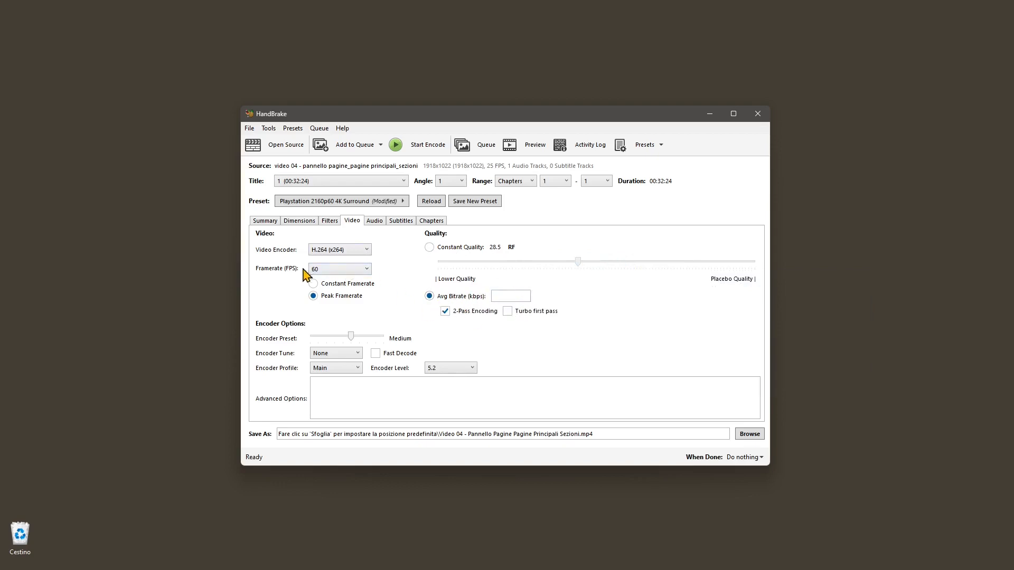
Check the available framerates, try the H.265 12-bit (x265) encoder, and set the video encoder to H.265 (x265)
{"action": "left_click", "coordinate": [341, 271]}
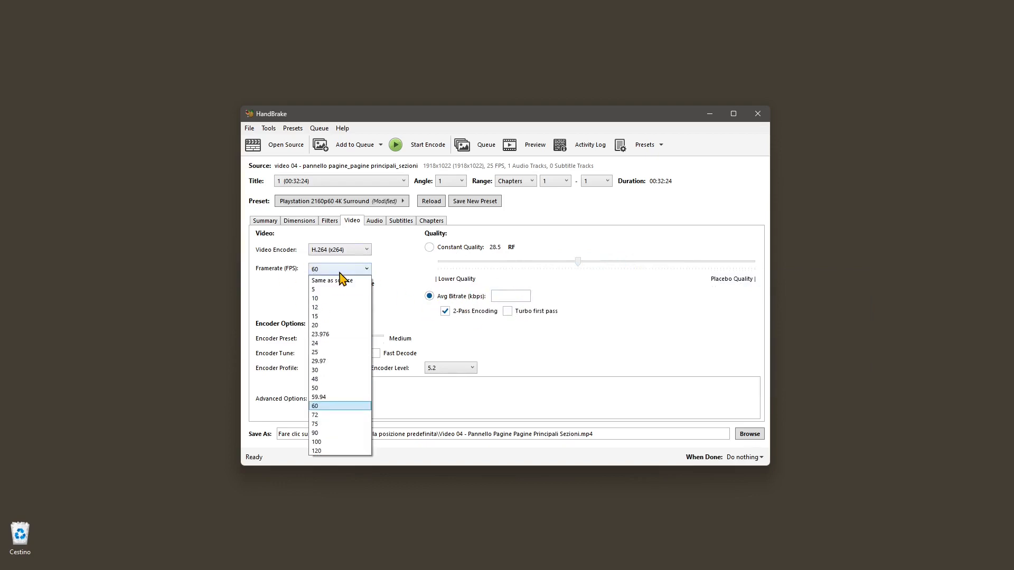
{"action": "left_click", "coordinate": [340, 274]}
{"action": "left_click", "coordinate": [320, 252]}
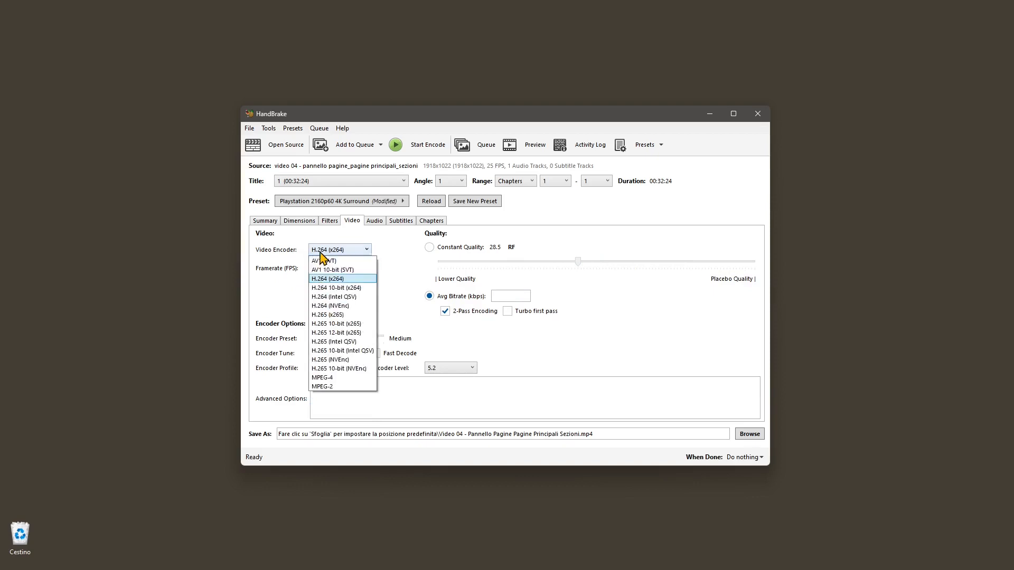
{"action": "left_click", "coordinate": [335, 333]}
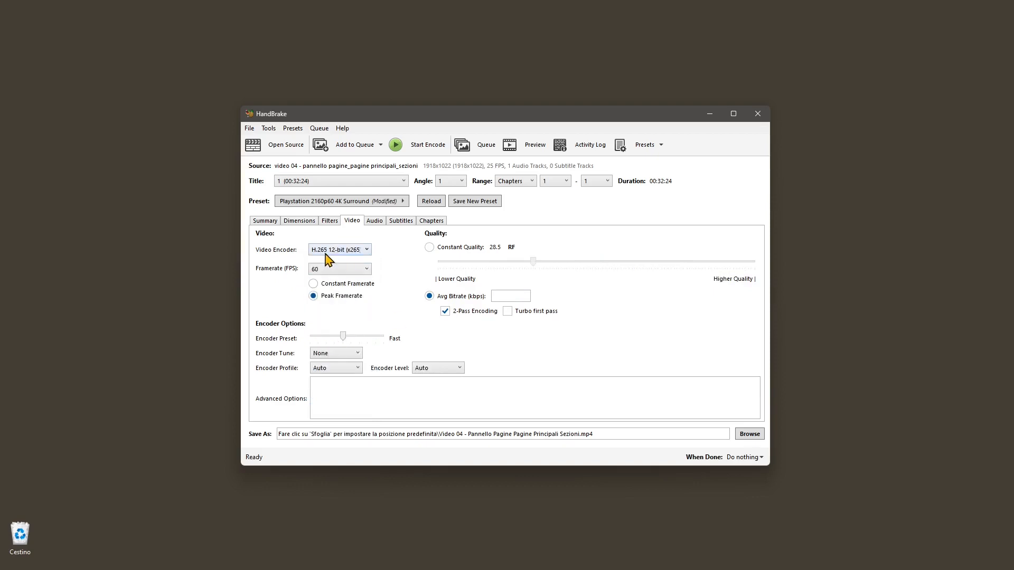
{"action": "left_click", "coordinate": [351, 253]}
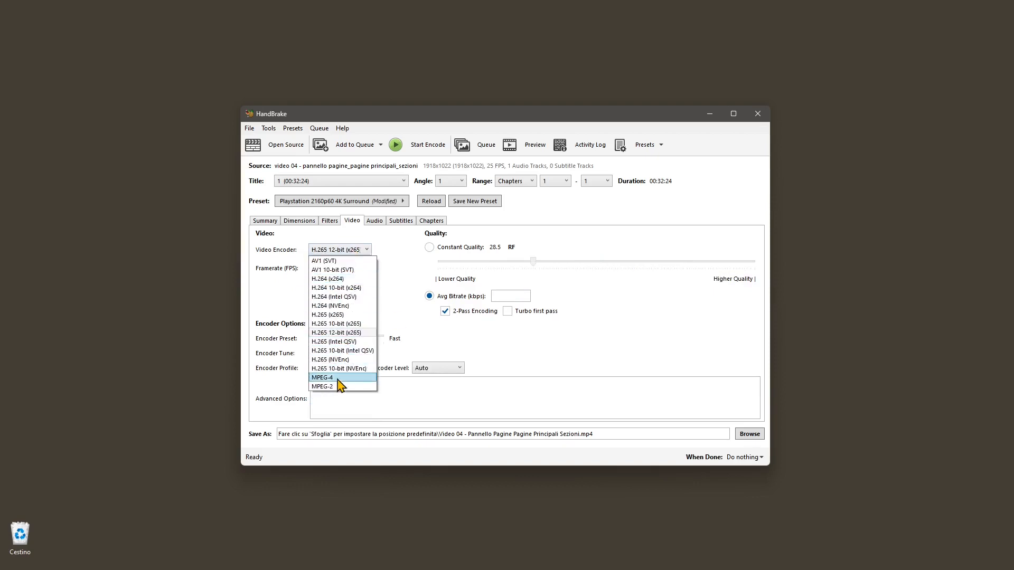
{"action": "left_click", "coordinate": [338, 387]}
{"action": "left_click", "coordinate": [334, 266]}
{"action": "left_click", "coordinate": [335, 312]}
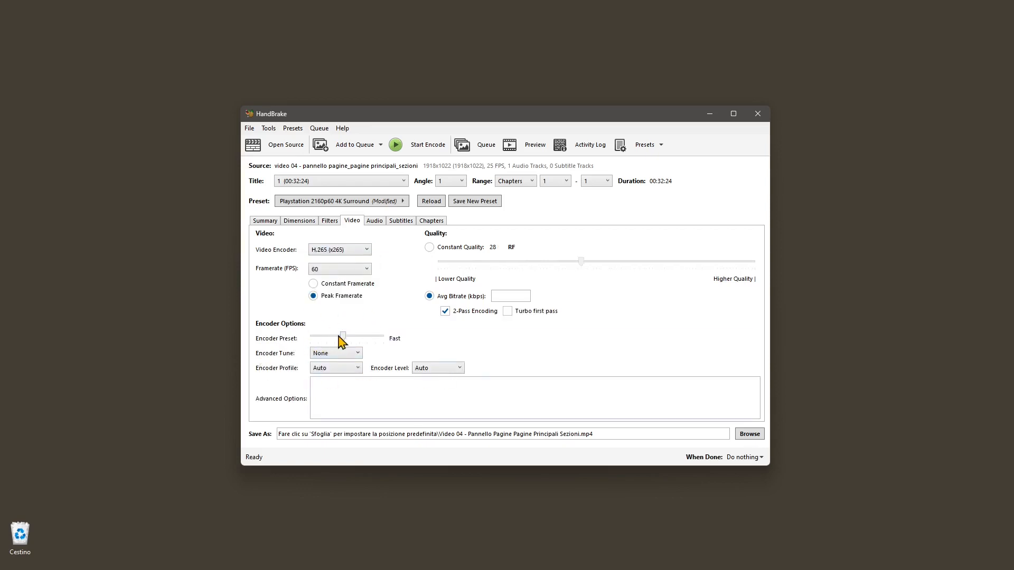
{"action": "left_click", "coordinate": [338, 337]}
{"action": "left_click_drag", "start_coordinate": [338, 337], "coordinate": [342, 377]}
Inspect the codec and mixdown options of the first audio track
{"action": "left_click", "coordinate": [377, 222]}
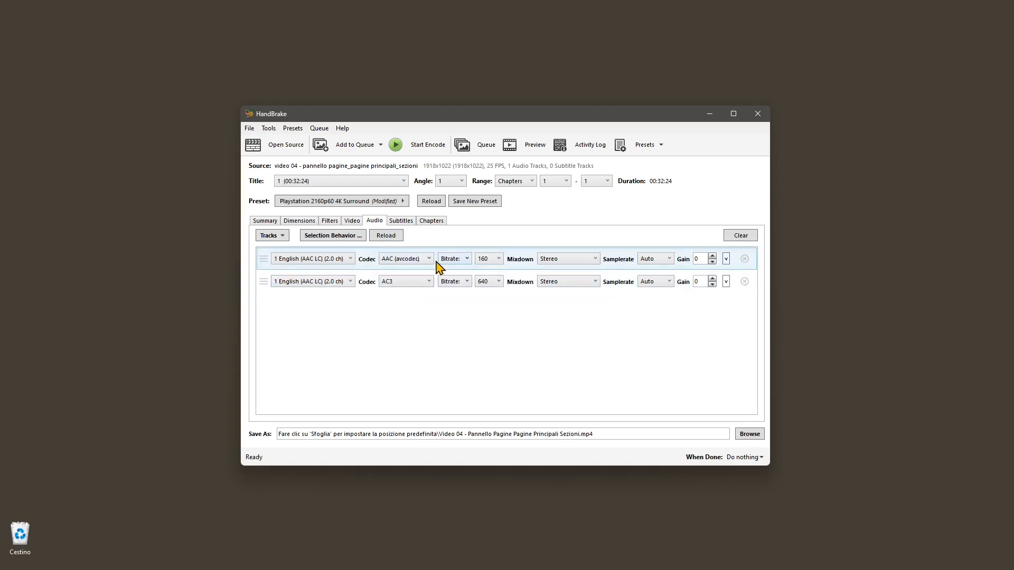
{"action": "left_click", "coordinate": [398, 260]}
{"action": "left_click", "coordinate": [399, 260]}
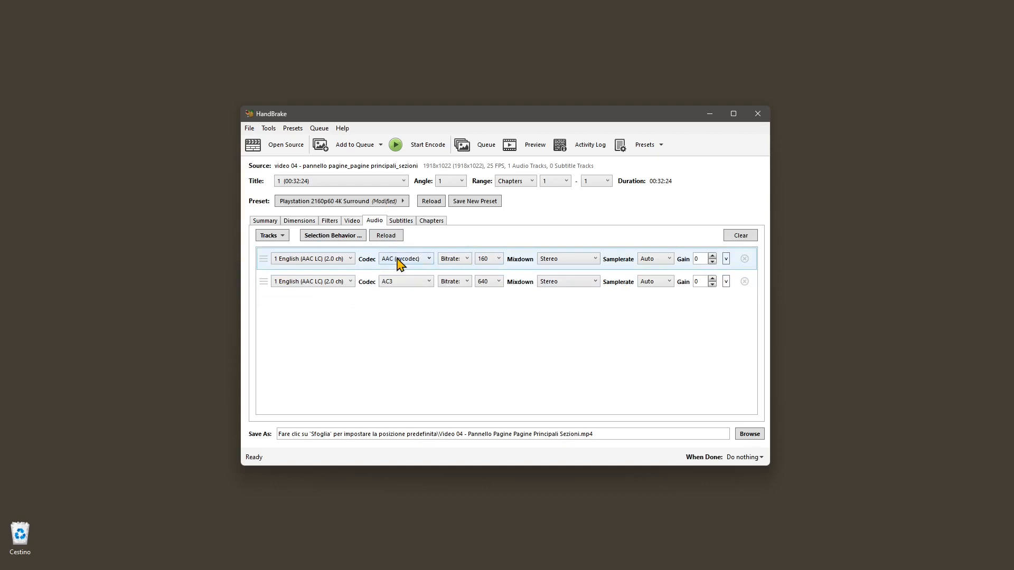
{"action": "left_click", "coordinate": [327, 267]}
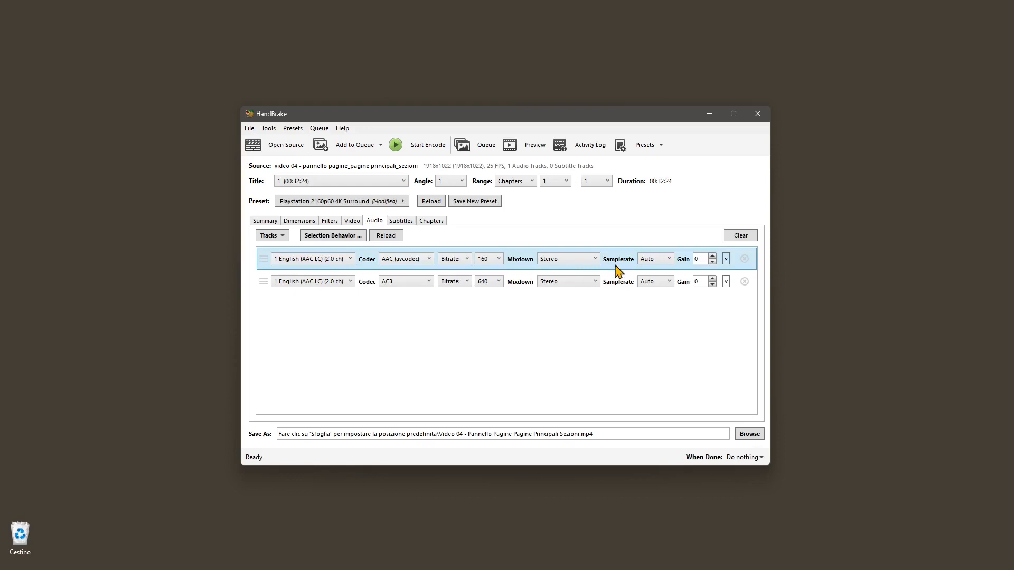
{"action": "left_click", "coordinate": [564, 260]}
{"action": "left_click", "coordinate": [564, 260]}
Set the first audio track's gain to 4 and samplerate to 16, and switch it from bitrate to quality mode
{"action": "left_click", "coordinate": [713, 255]}
{"action": "left_click", "coordinate": [646, 265]}
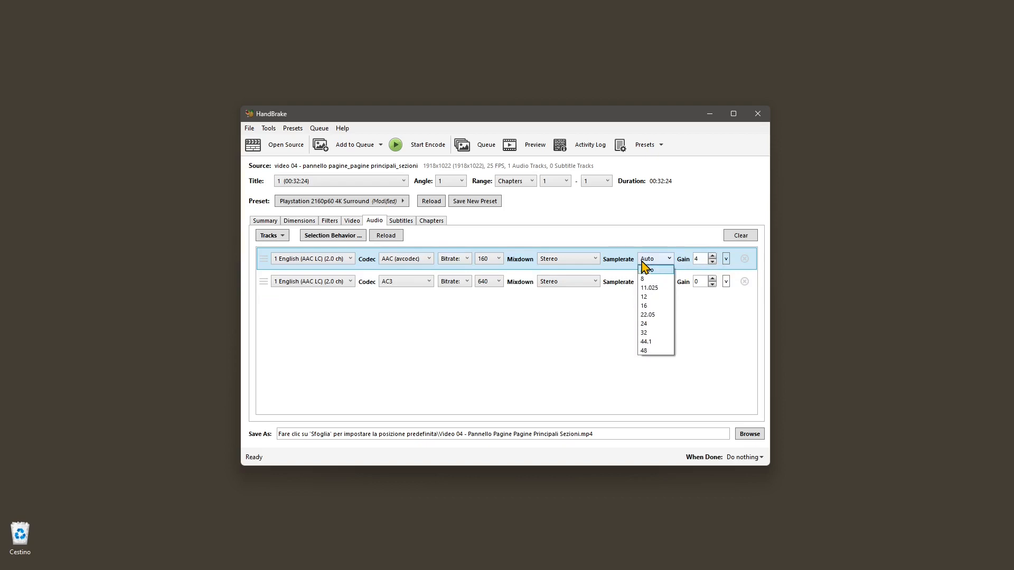
{"action": "left_click", "coordinate": [648, 306]}
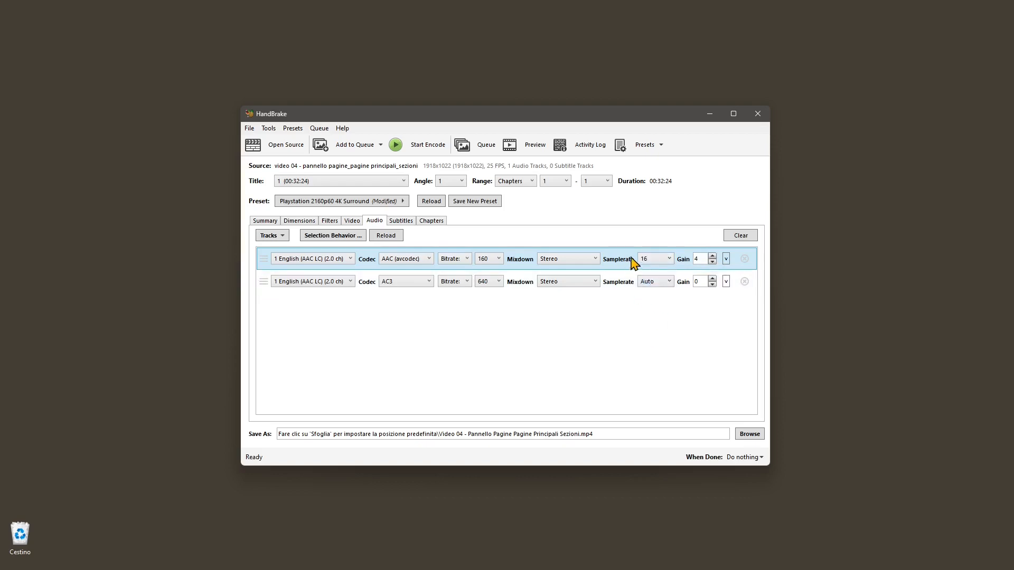
{"action": "left_click", "coordinate": [462, 261]}
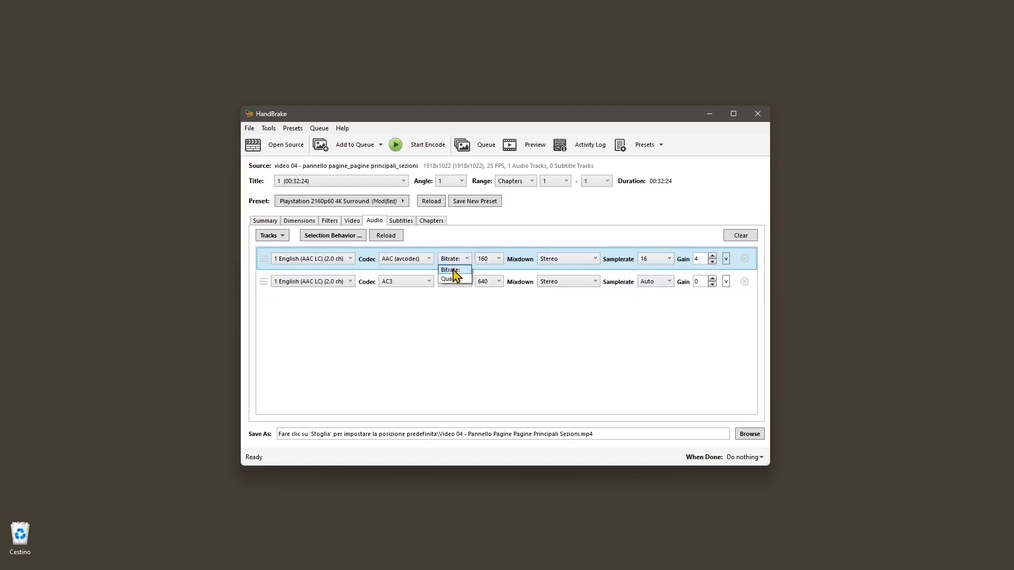
{"action": "left_click", "coordinate": [452, 279]}
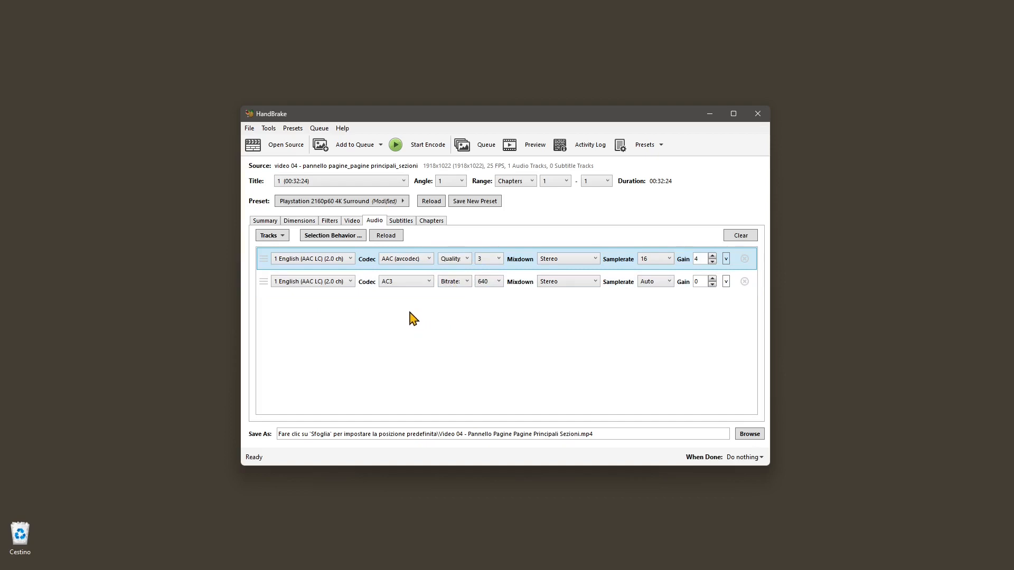
Review the subtitle track settings and the chapter marker list
{"action": "left_click", "coordinate": [406, 221]}
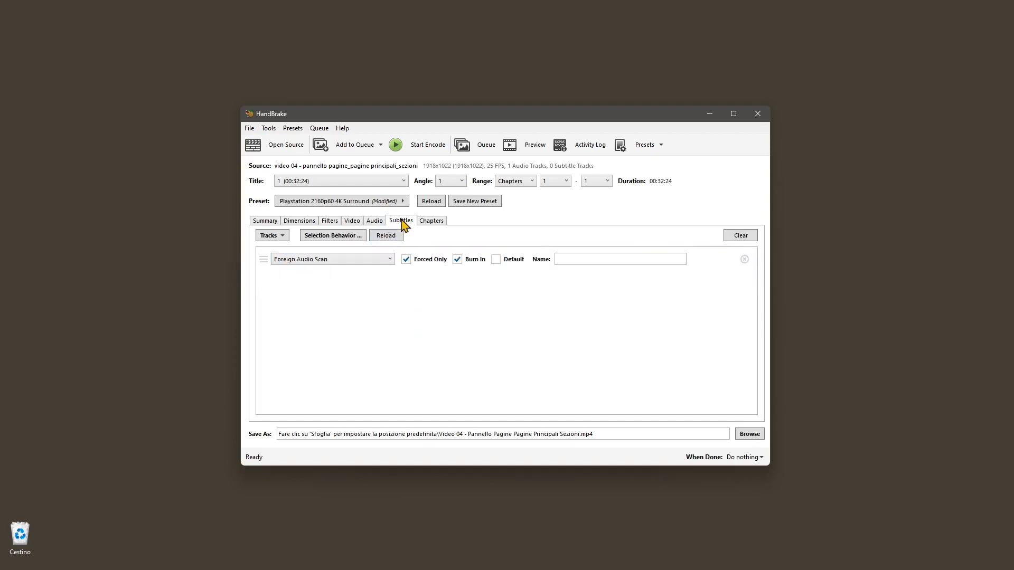
{"action": "left_click", "coordinate": [442, 222]}
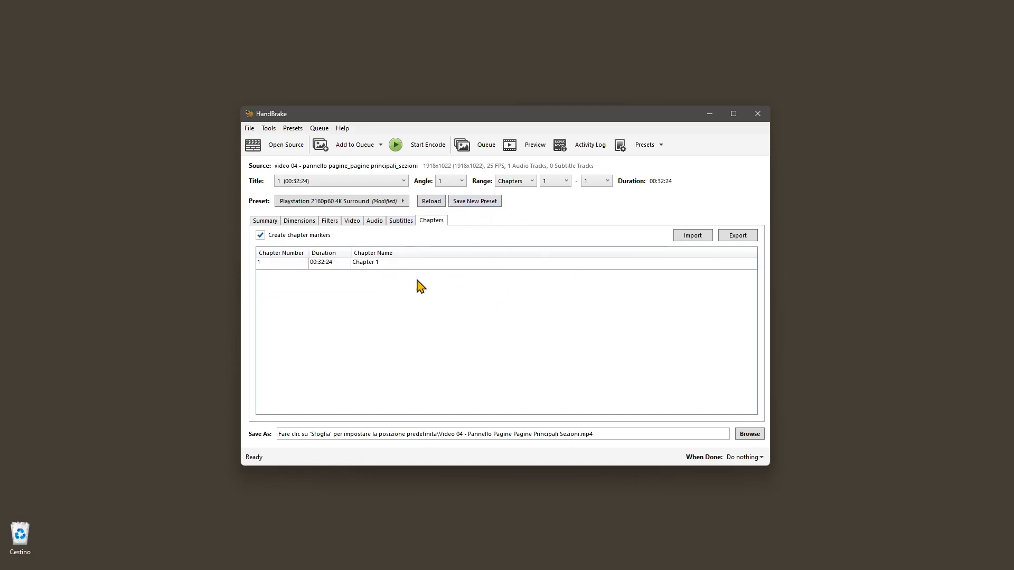
Start saving a new preset named "custom preset 1" in the Custom Presets category
{"action": "left_click", "coordinate": [465, 204]}
{"action": "left_click", "coordinate": [485, 228]}
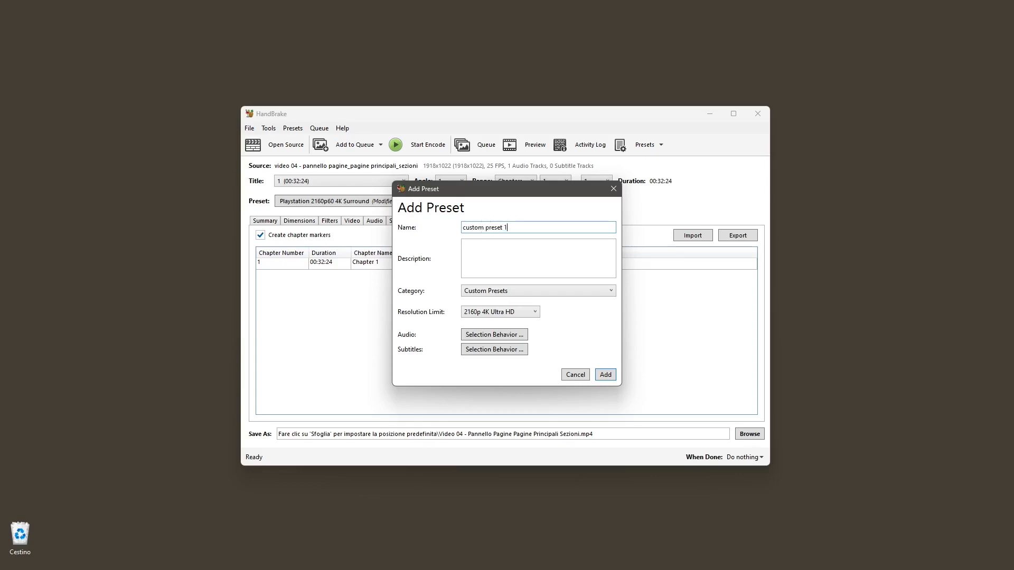
{"action": "left_click", "coordinate": [539, 270]}
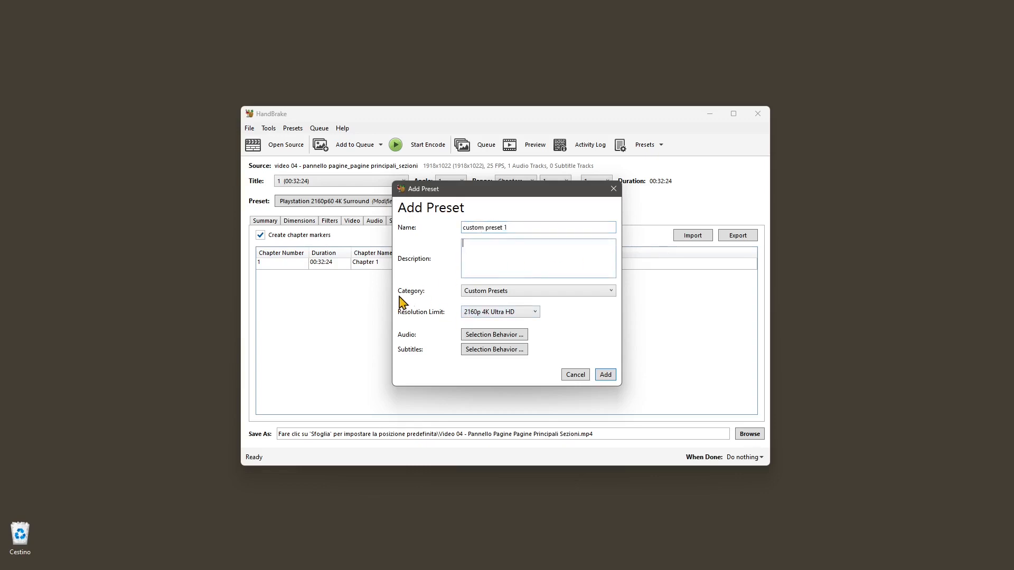
{"action": "left_click", "coordinate": [481, 292]}
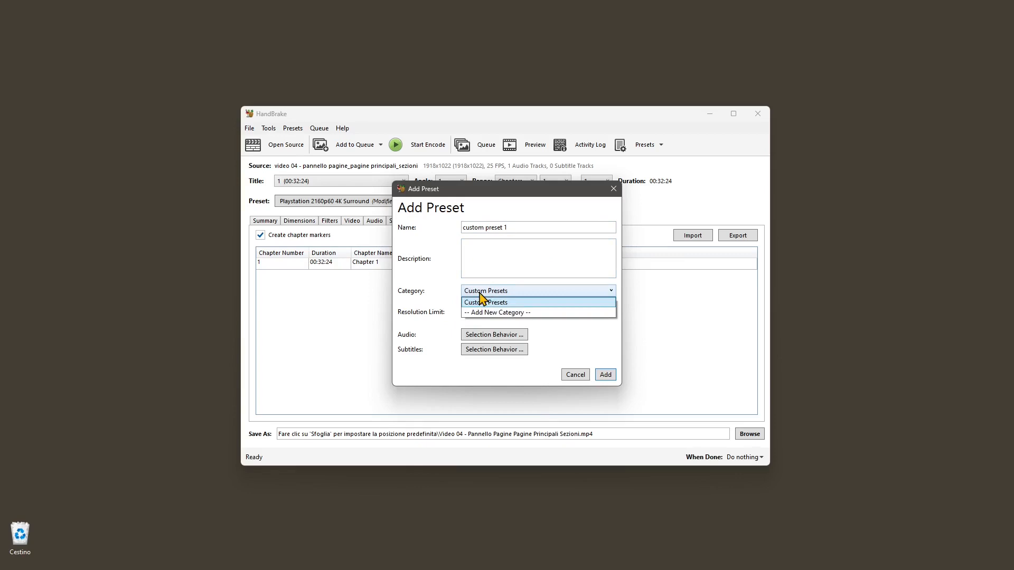
{"action": "left_click", "coordinate": [470, 302]}
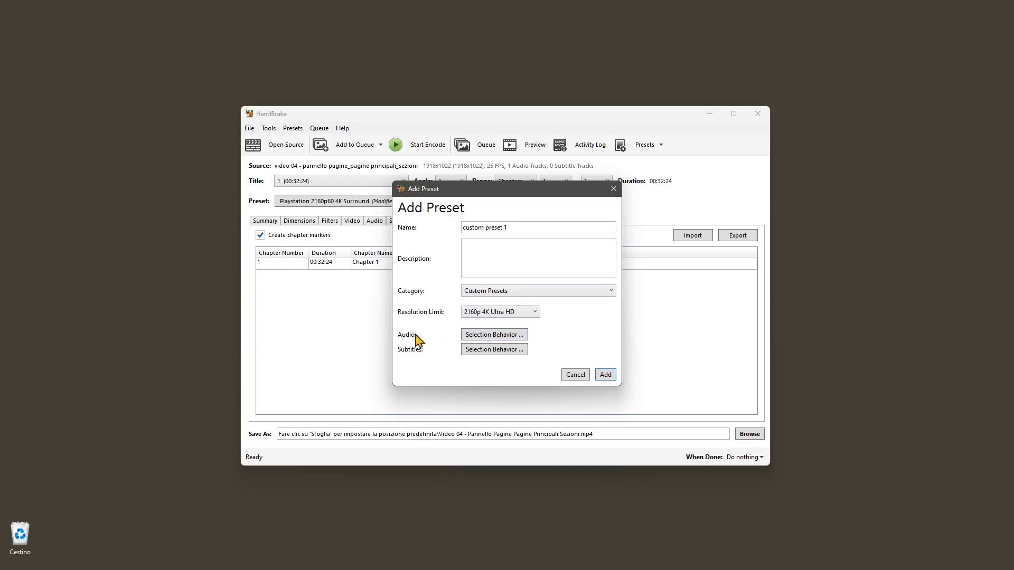
Add Afrikaans and Azerbaijani to the selected languages in the new preset's automatic audio selections
{"action": "left_click", "coordinate": [480, 344]}
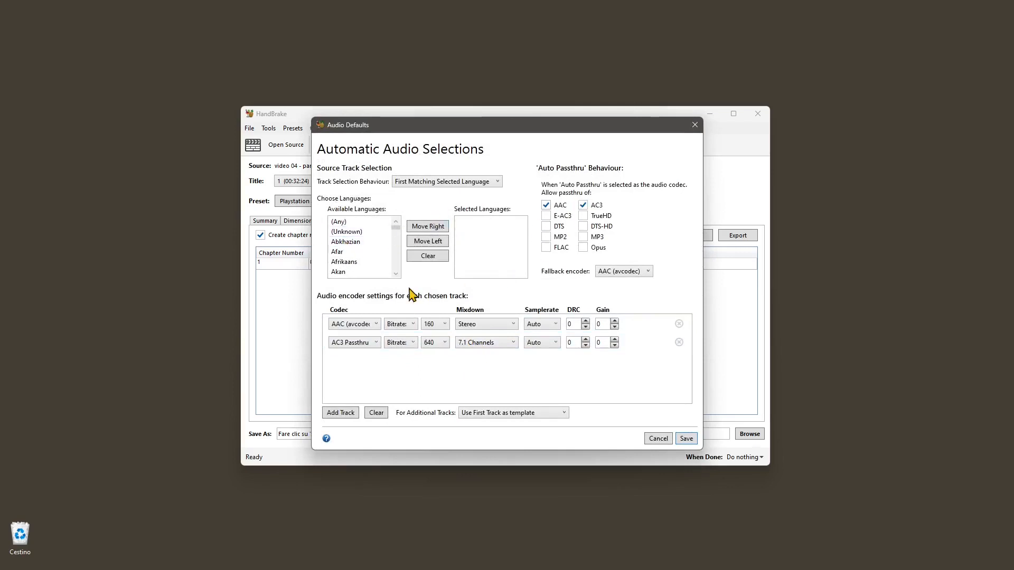
{"action": "left_click", "coordinate": [389, 262]}
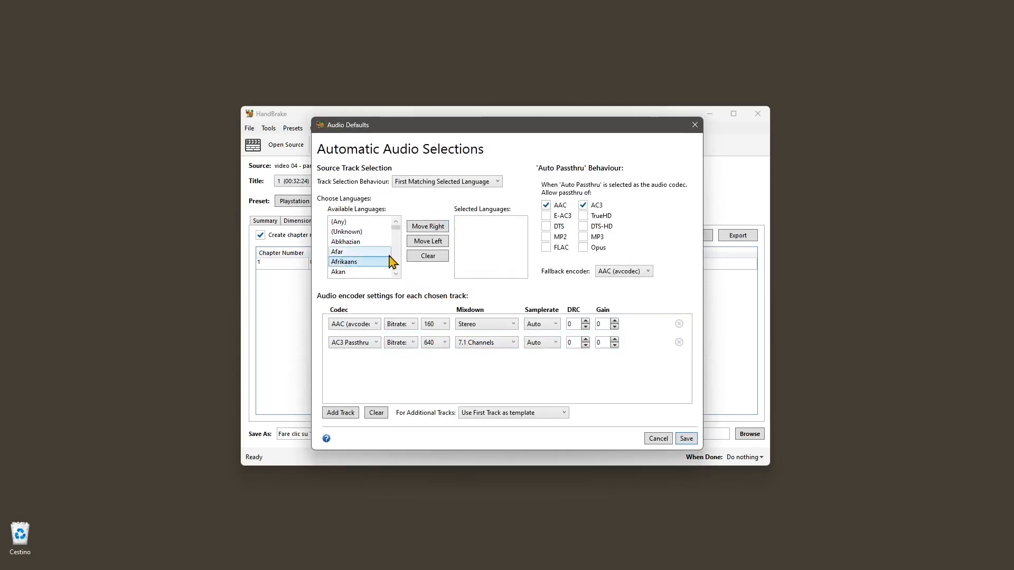
{"action": "left_click", "coordinate": [430, 231]}
{"action": "scroll", "coordinate": [364, 259], "scroll_direction": "down", "scroll_amount": 3}
{"action": "left_click", "coordinate": [366, 271]}
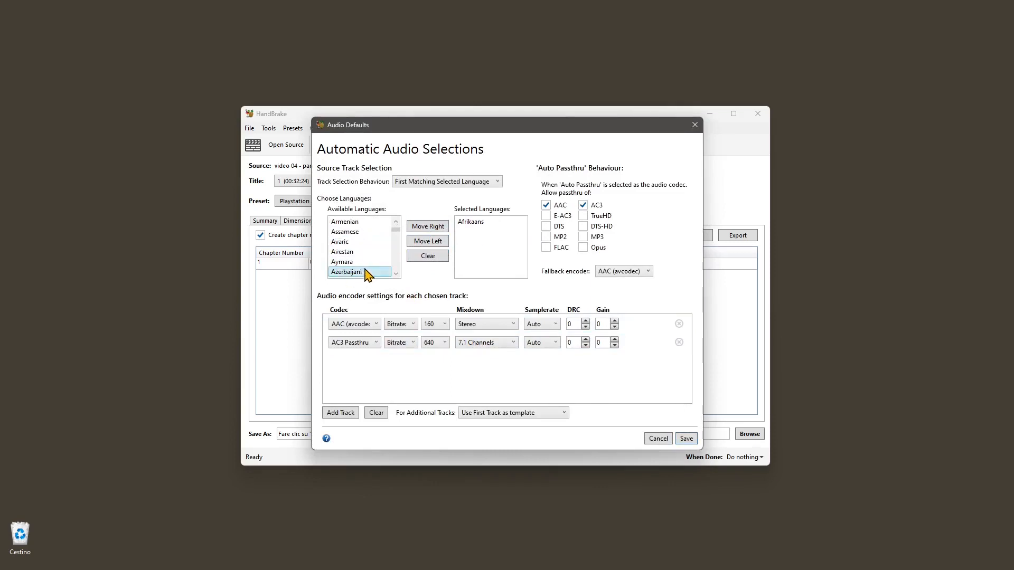
{"action": "left_click", "coordinate": [429, 230]}
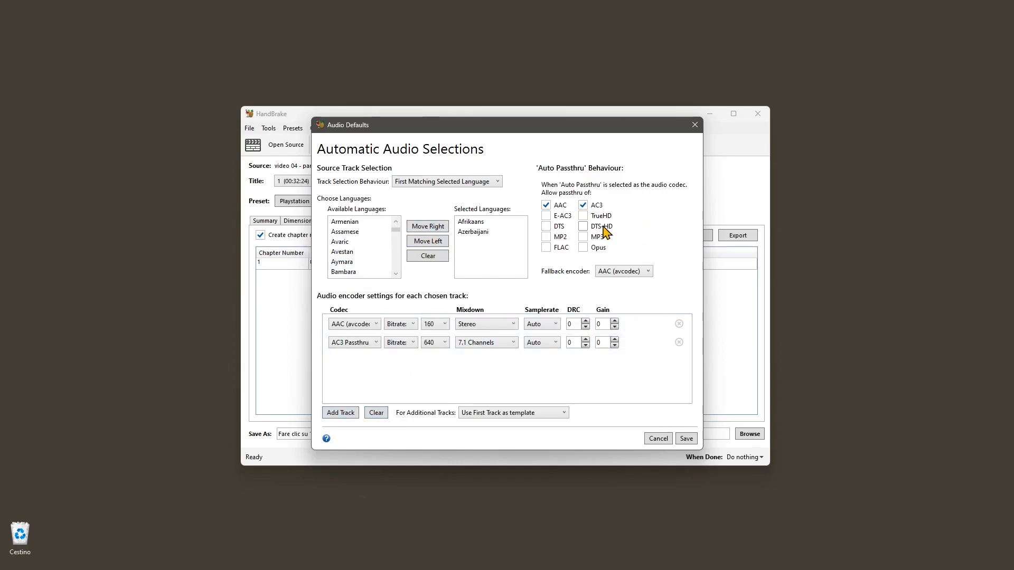
Set the fallback encoder to MP3, allow passthru of DTS and MP3, and add the preset with these audio defaults
{"action": "left_click", "coordinate": [623, 271]}
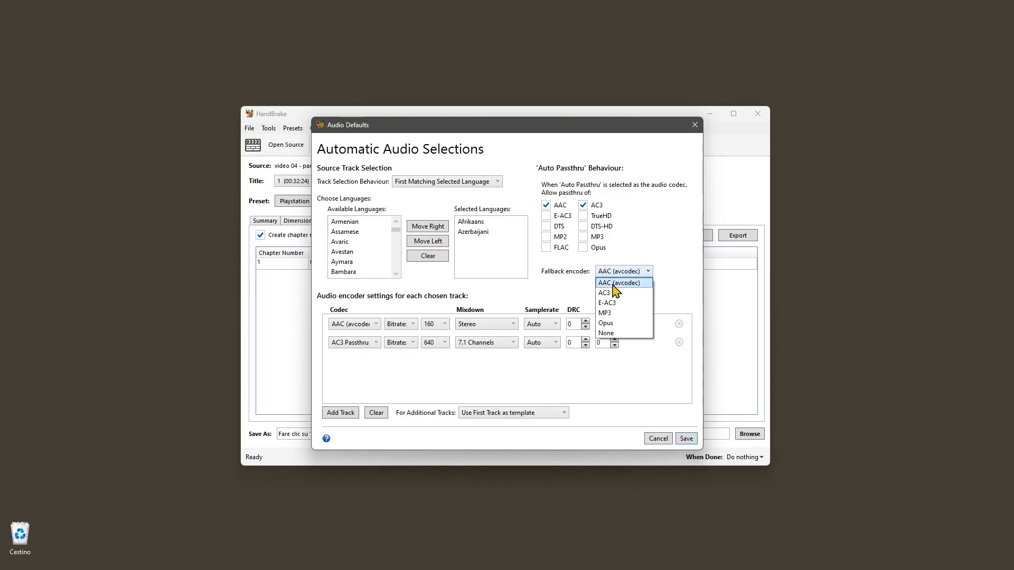
{"action": "left_click", "coordinate": [612, 317]}
{"action": "left_click", "coordinate": [546, 227]}
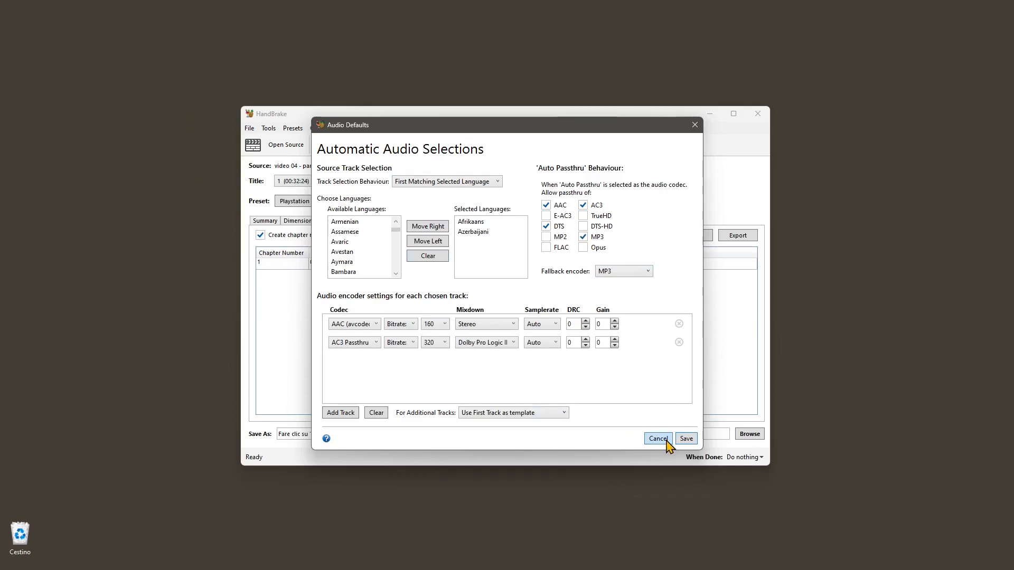
{"action": "left_click", "coordinate": [689, 441]}
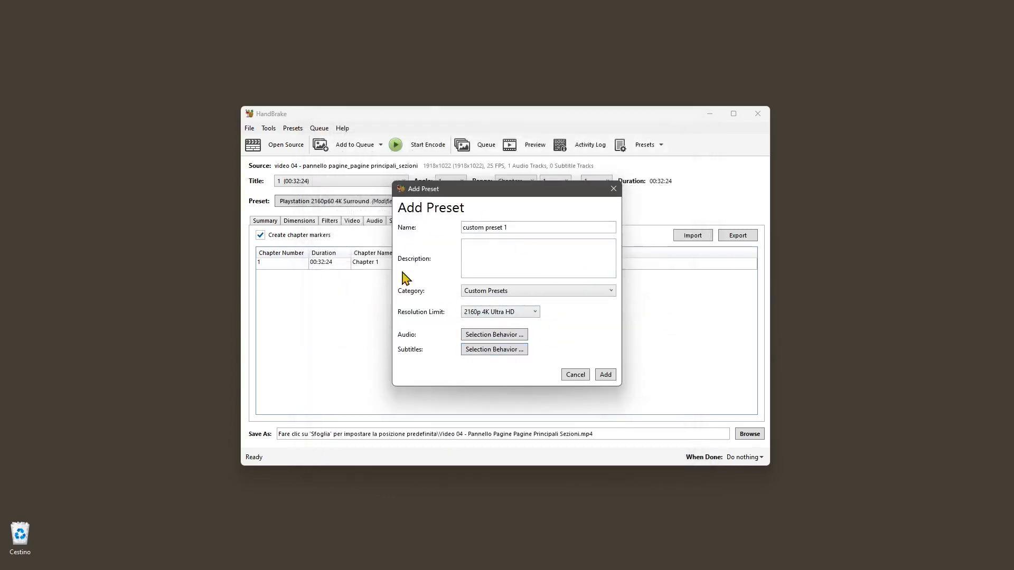
{"action": "left_click", "coordinate": [606, 375]}
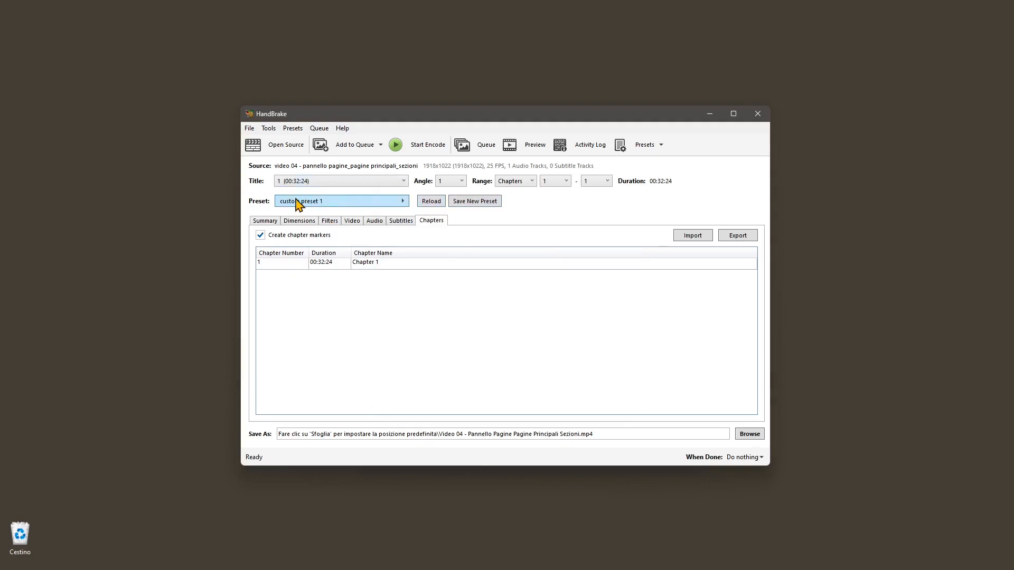
Compare the dimension settings of the Super HQ 2160p60 4K AV1 Surround, Fast 720p30 and custom preset 1 presets by loading each one
{"action": "left_click", "coordinate": [305, 223]}
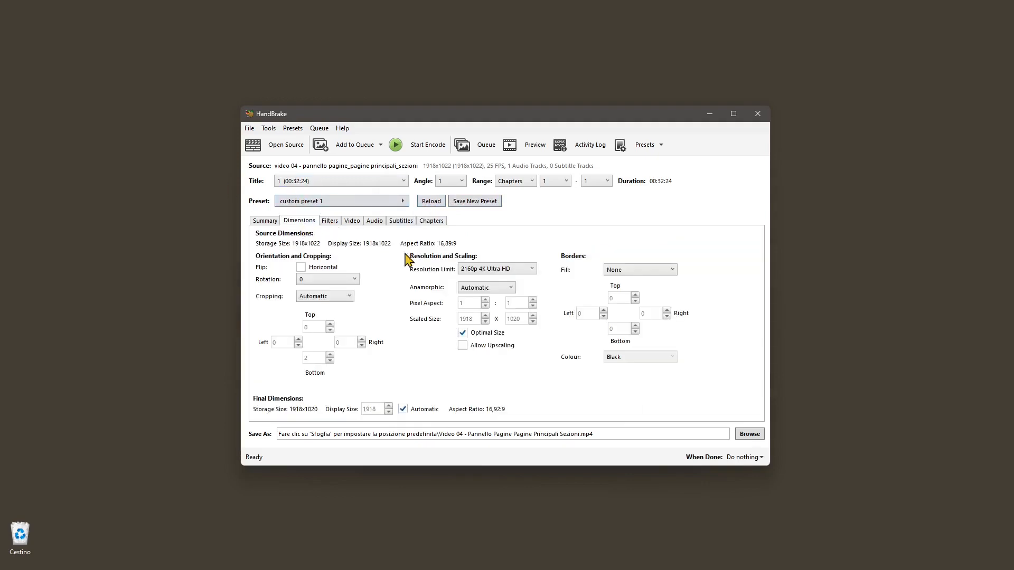
{"action": "left_click", "coordinate": [481, 269]}
{"action": "left_click", "coordinate": [490, 310]}
{"action": "left_click", "coordinate": [431, 201]}
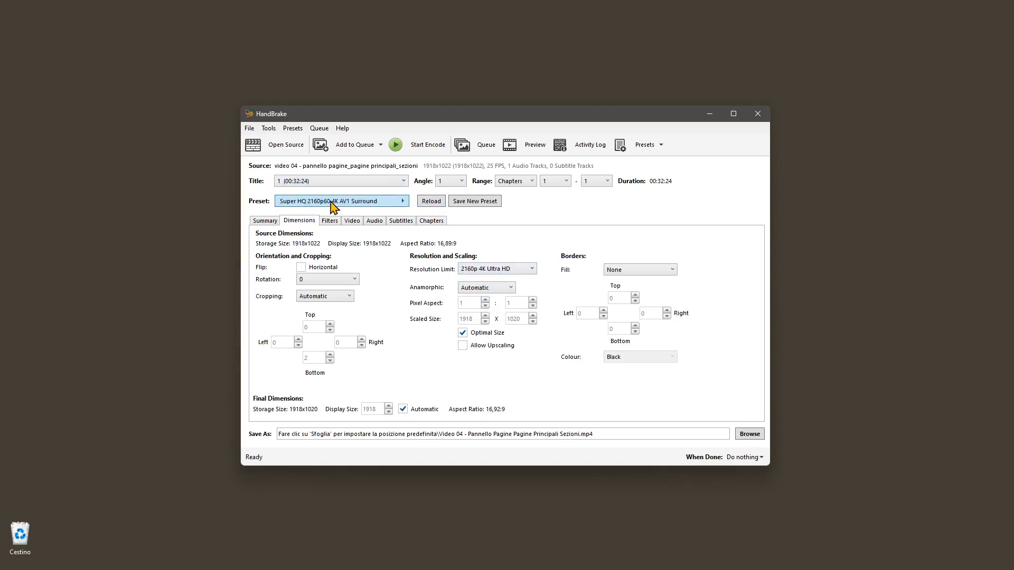
{"action": "left_click", "coordinate": [331, 201]}
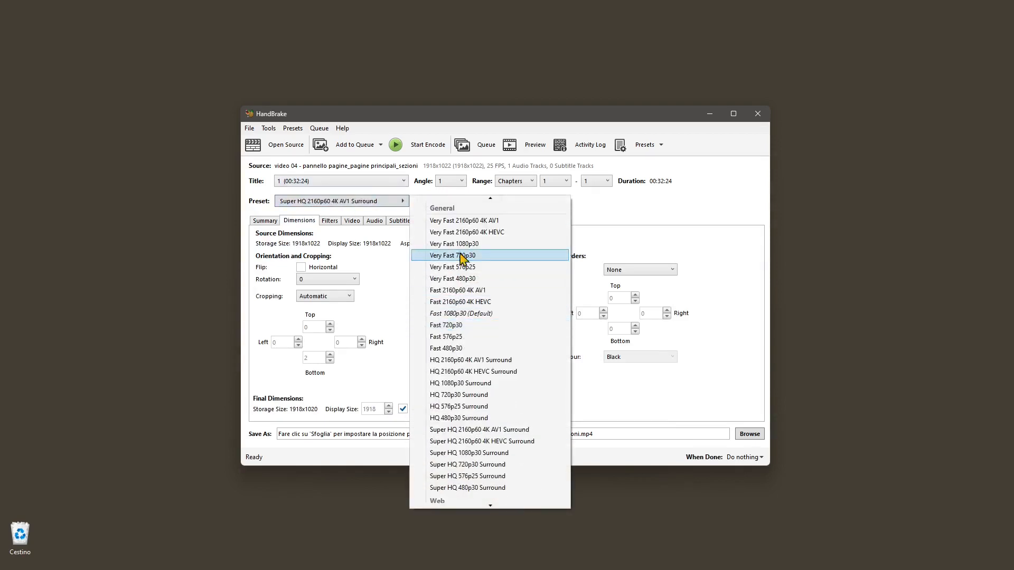
{"action": "left_click", "coordinate": [449, 370]}
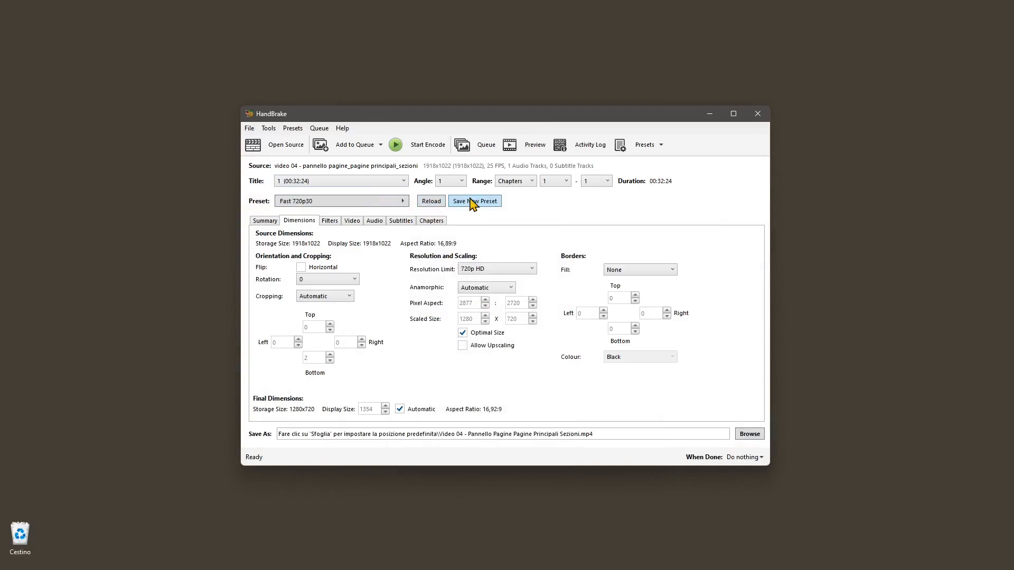
{"action": "left_click", "coordinate": [384, 203]}
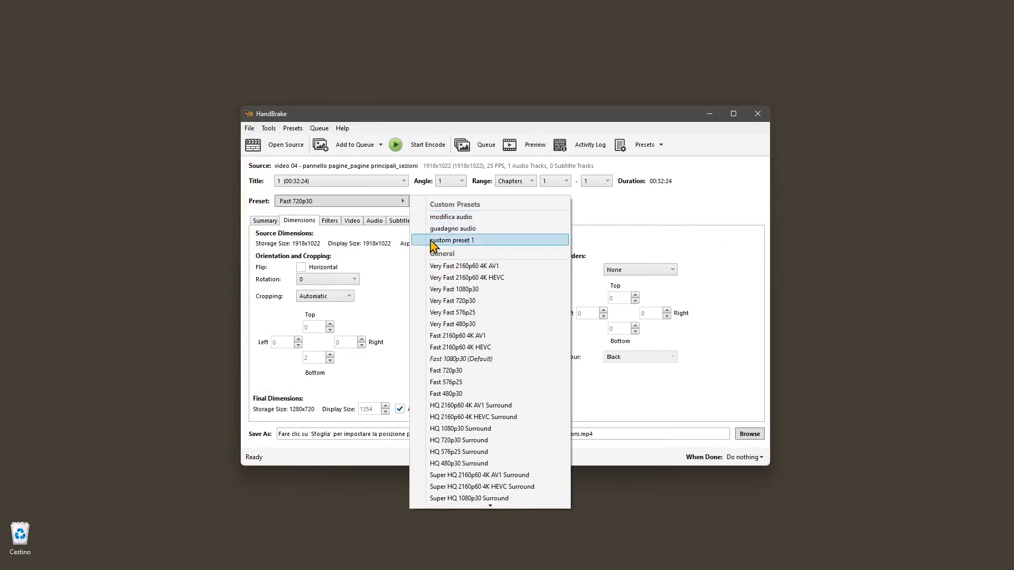
{"action": "left_click", "coordinate": [453, 241]}
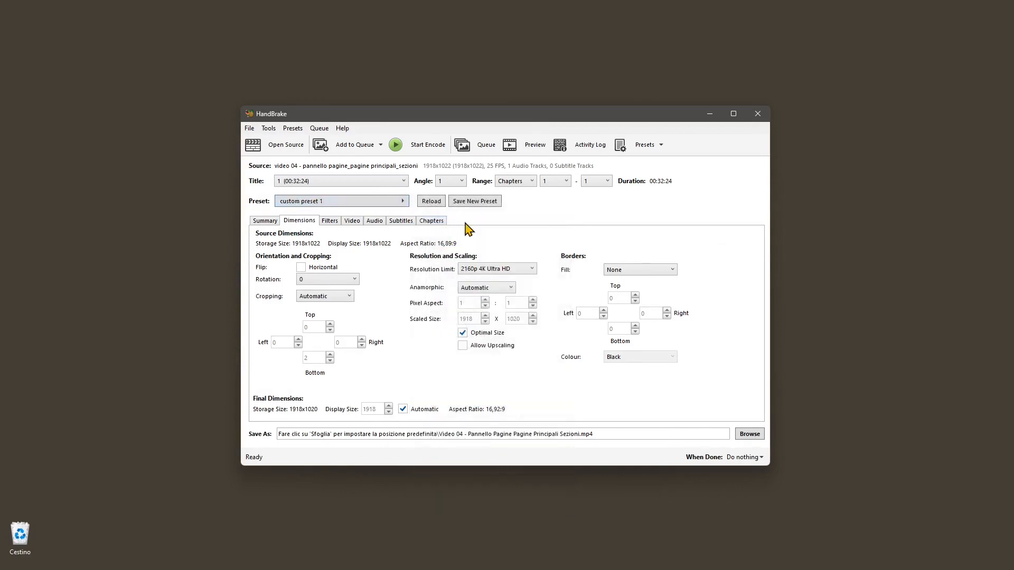
Apply the Very Fast 720p30 preset, check its summary, and try to add the video to the queue
{"action": "left_click", "coordinate": [360, 201]}
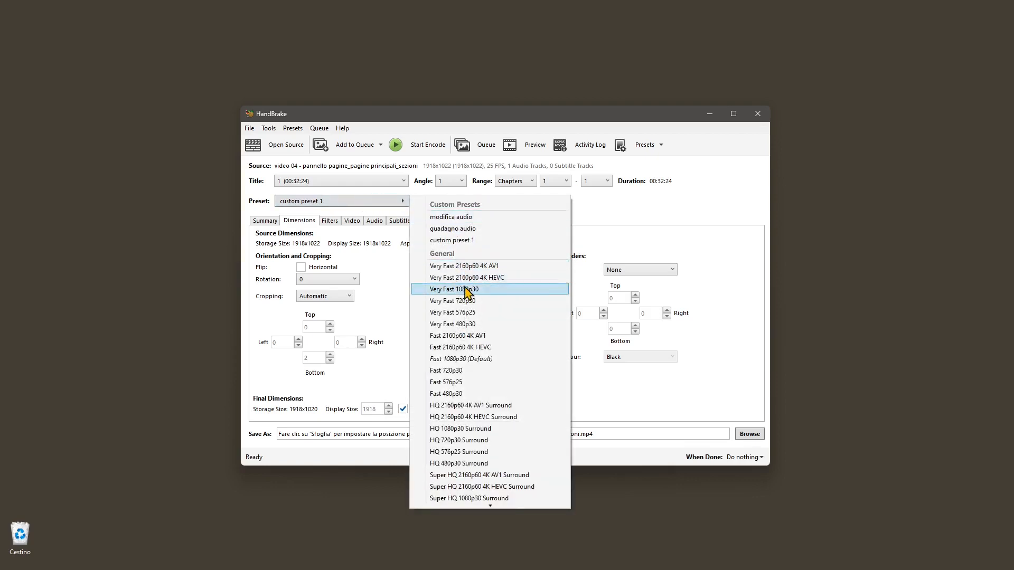
{"action": "left_click", "coordinate": [477, 301]}
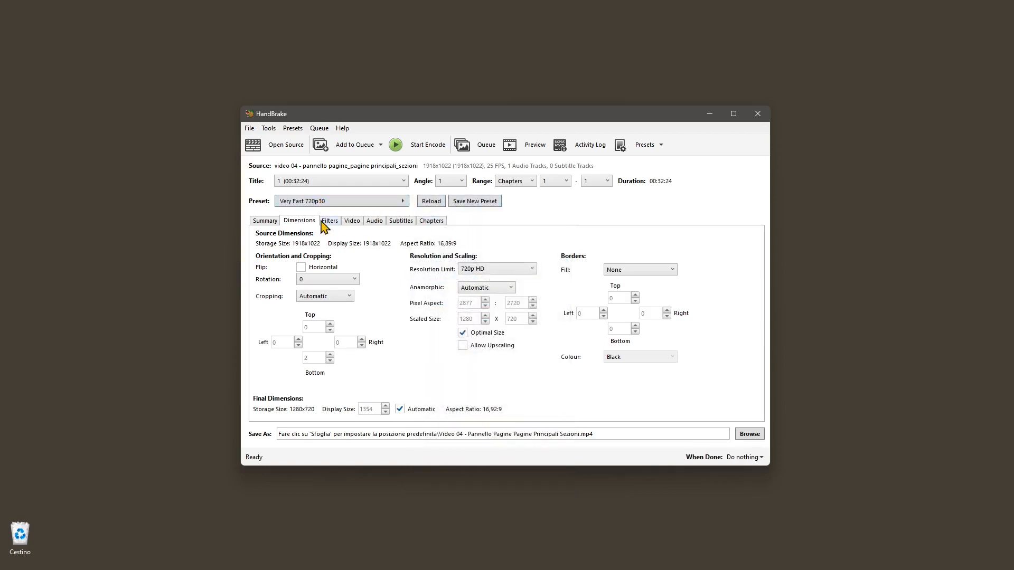
{"action": "left_click", "coordinate": [269, 222]}
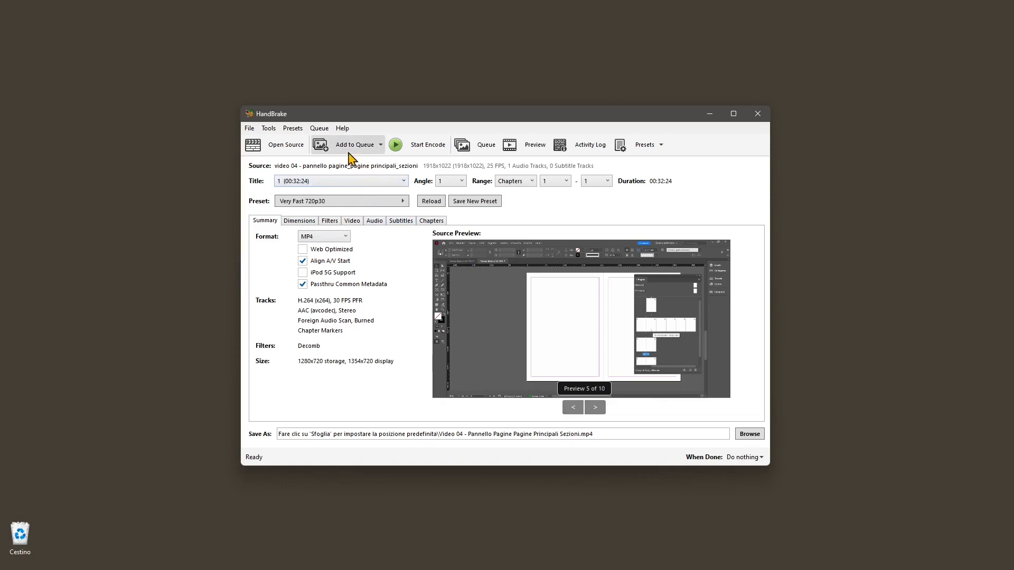
{"action": "left_click", "coordinate": [366, 151]}
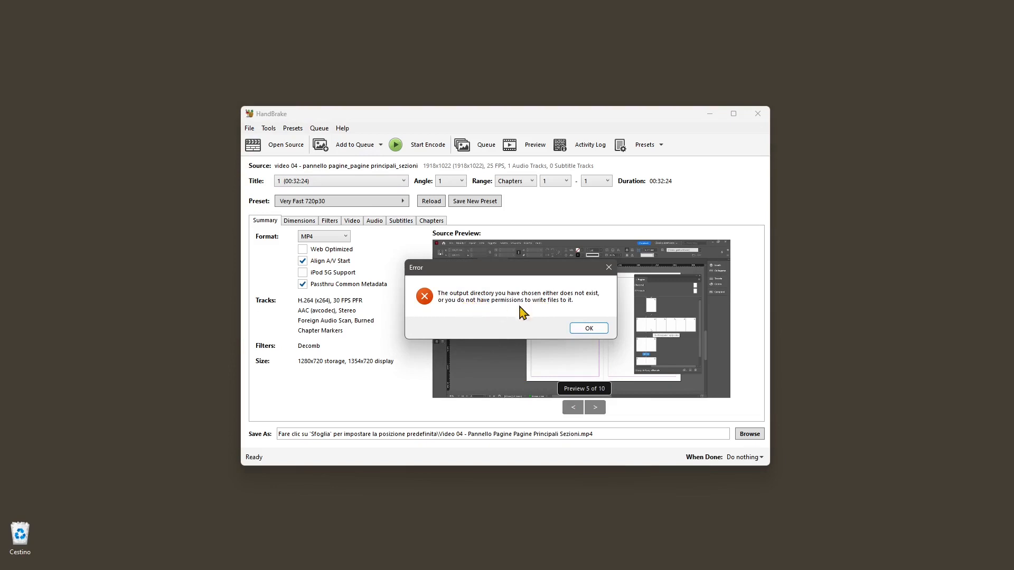
{"action": "left_click", "coordinate": [609, 267]}
Look through the list of custom and general presets in the preset manager, and close it
{"action": "left_click", "coordinate": [665, 145]}
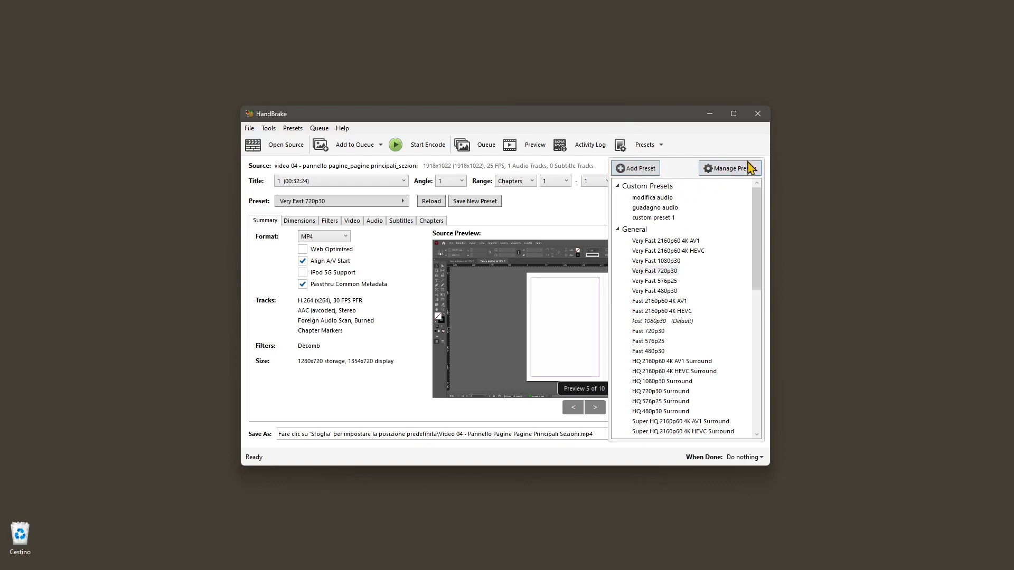
{"action": "left_click", "coordinate": [726, 157]}
{"action": "left_click", "coordinate": [659, 148]}
{"action": "left_click", "coordinate": [735, 169]}
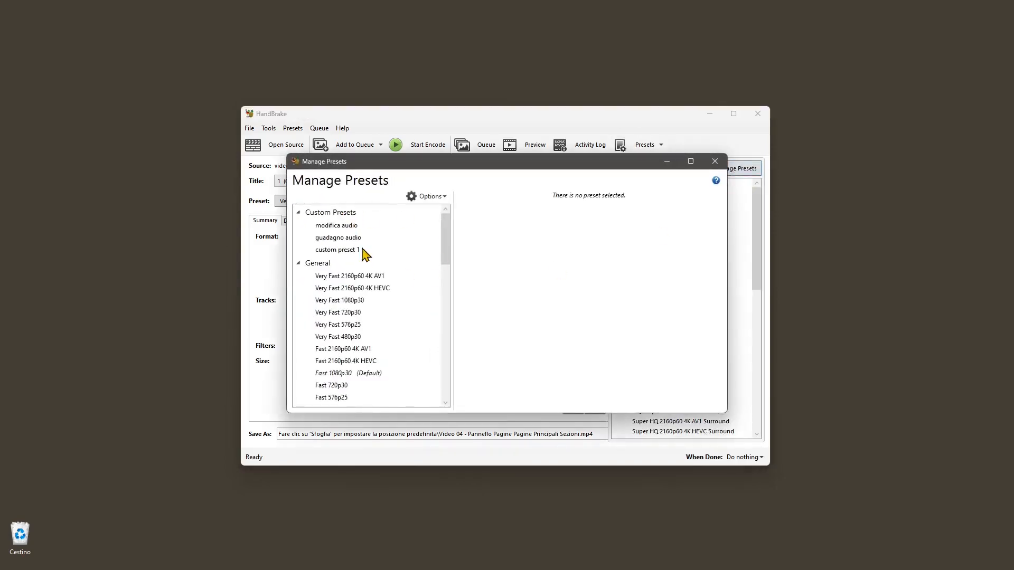
{"action": "left_click", "coordinate": [715, 161]}
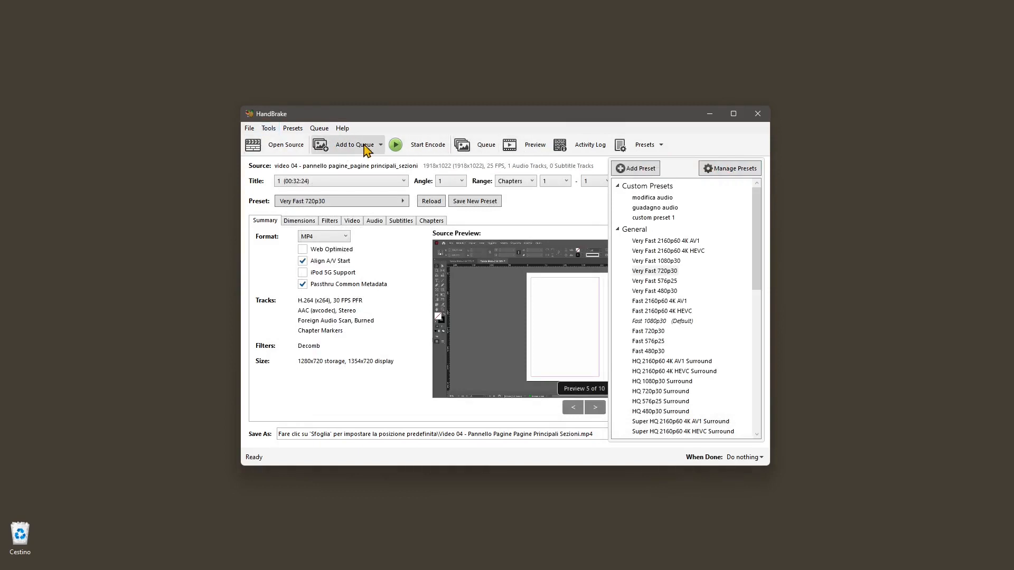
Review the options for adding titles to the queue, and try to start encoding the video
{"action": "left_click", "coordinate": [380, 146]}
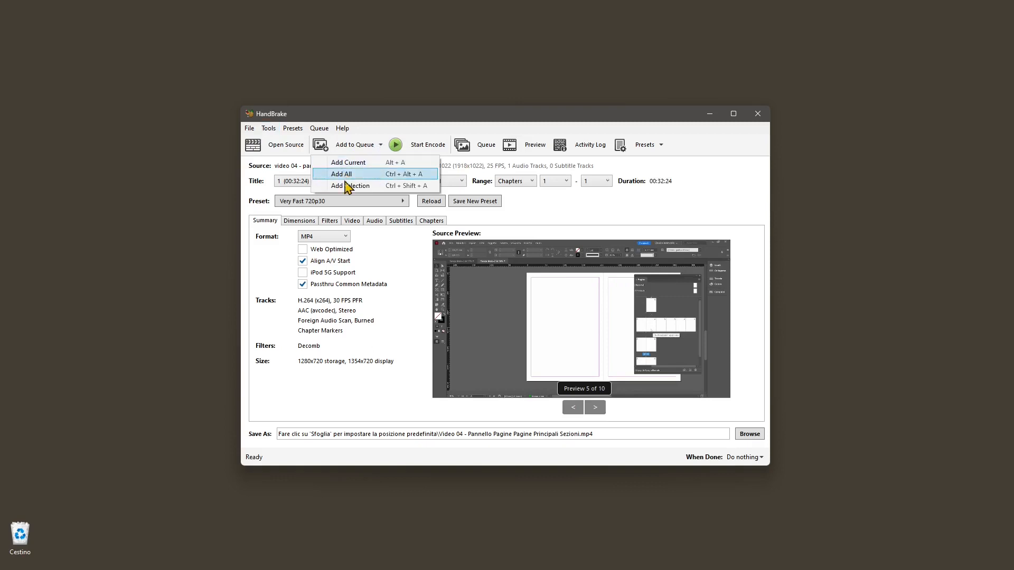
{"action": "left_click", "coordinate": [695, 148]}
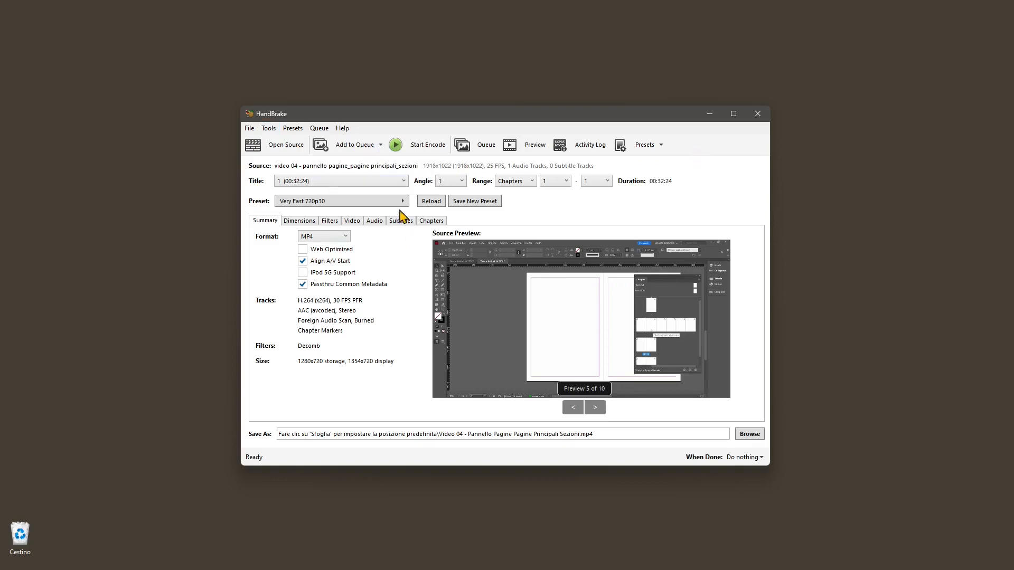
{"action": "left_click", "coordinate": [405, 151]}
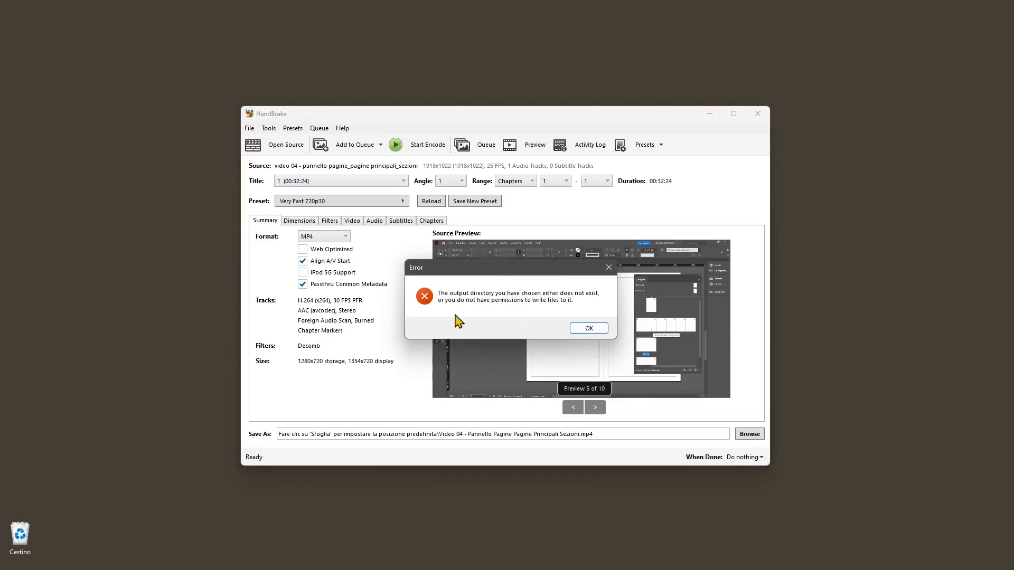
{"action": "left_click", "coordinate": [609, 267]}
Set the default path for output files to the Video folder in the preferences
{"action": "left_click", "coordinate": [269, 129]}
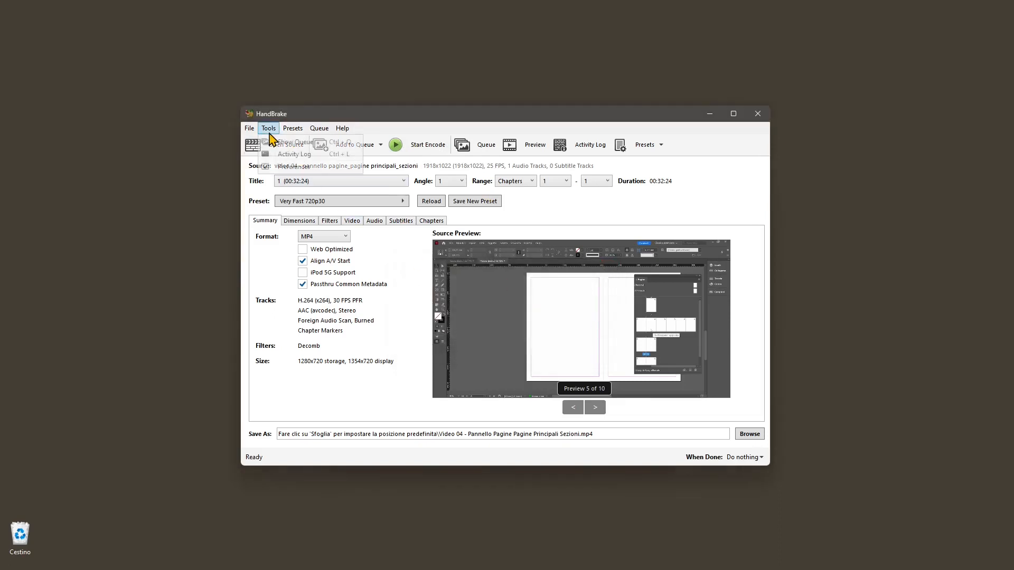
{"action": "left_click", "coordinate": [285, 167]}
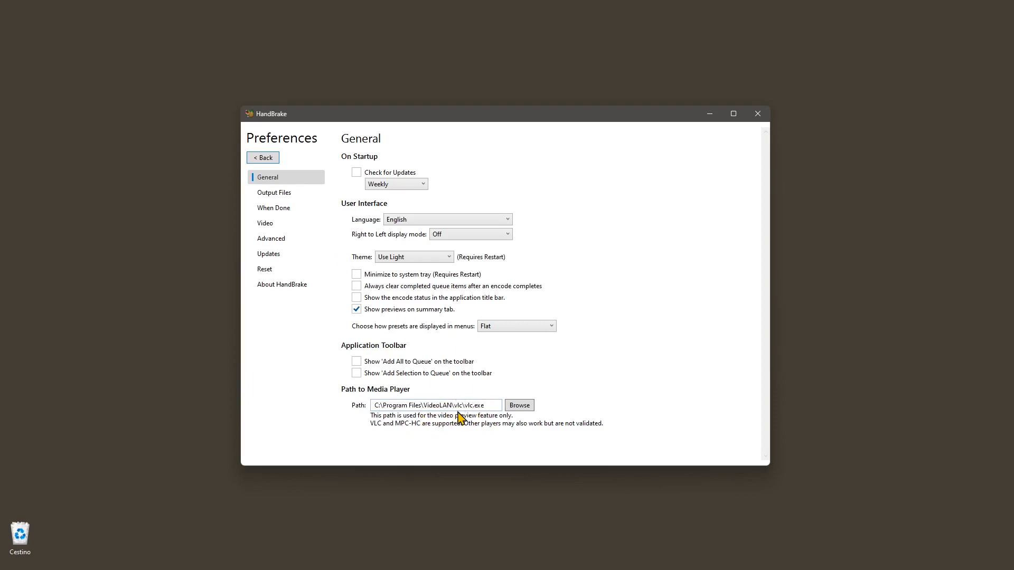
{"action": "left_click", "coordinate": [284, 201]}
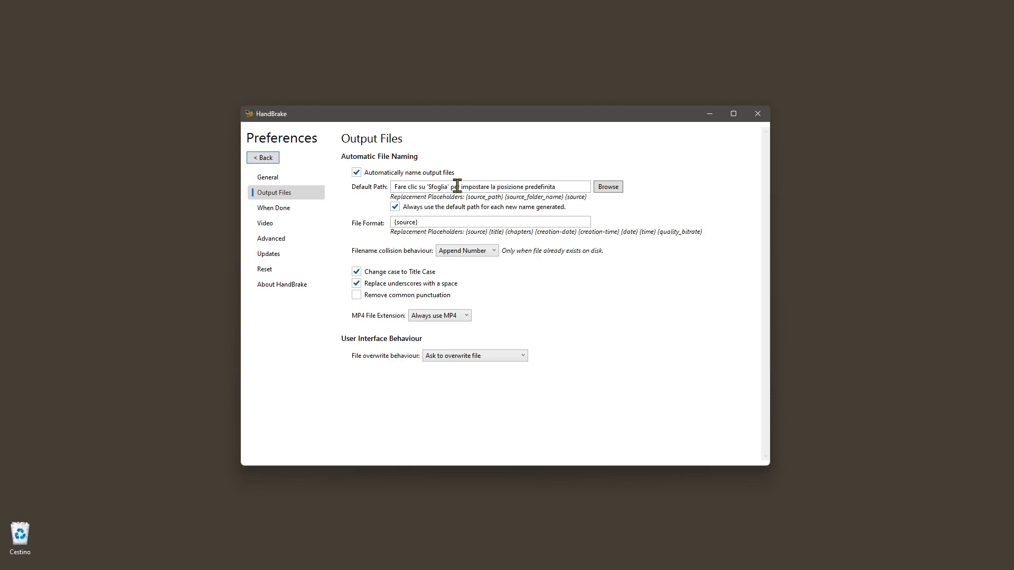
{"action": "left_click", "coordinate": [603, 190]}
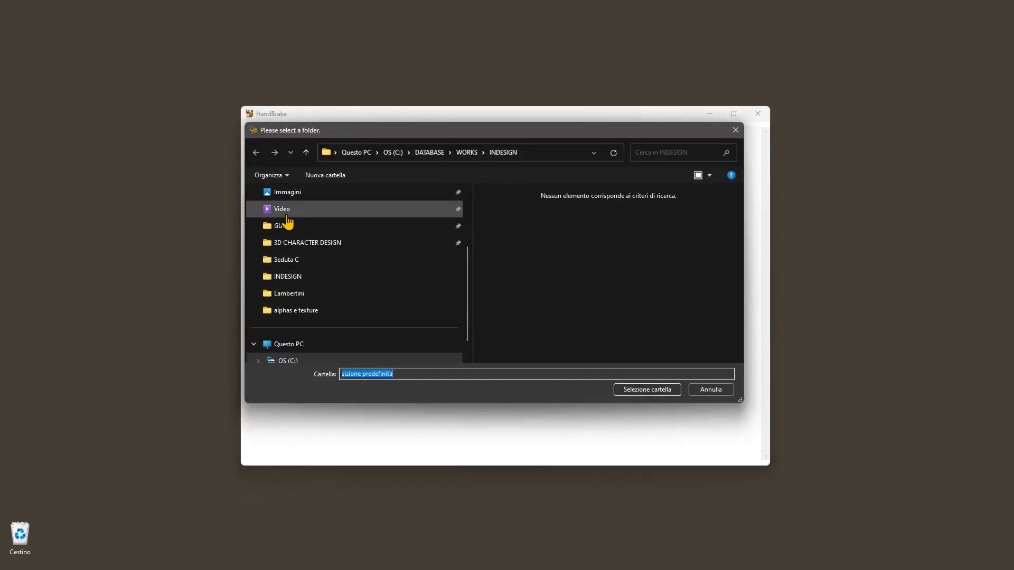
{"action": "left_click", "coordinate": [311, 212]}
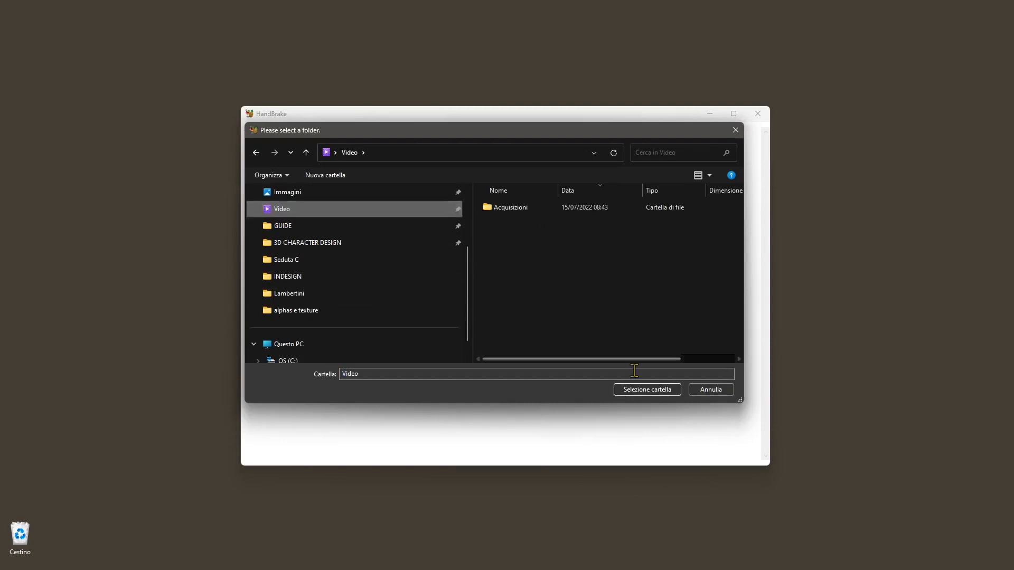
{"action": "left_click", "coordinate": [640, 390]}
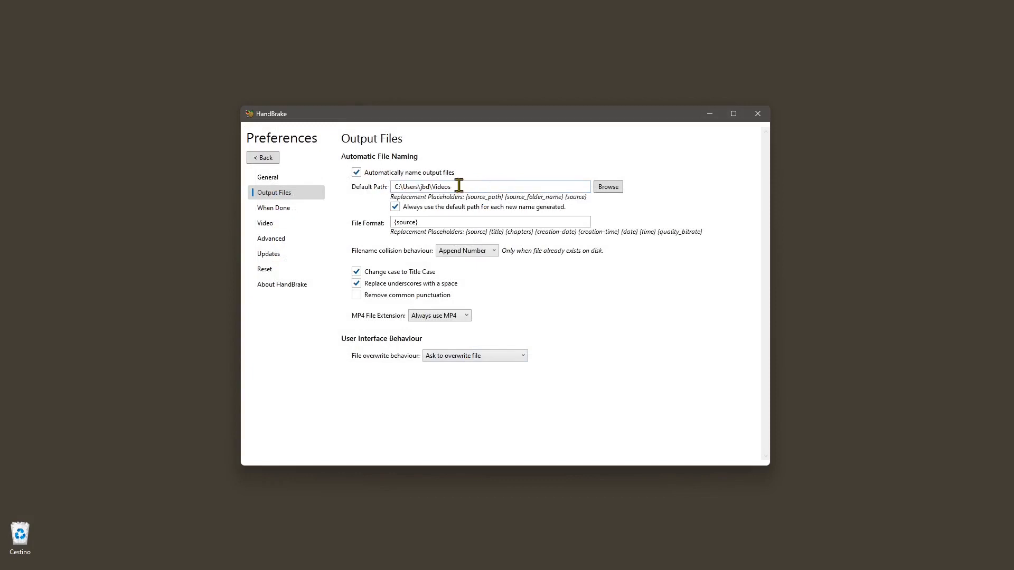
Load the INDESIGN folder as the source for a batch scan
{"action": "mouse_move", "coordinate": [405, 183]}
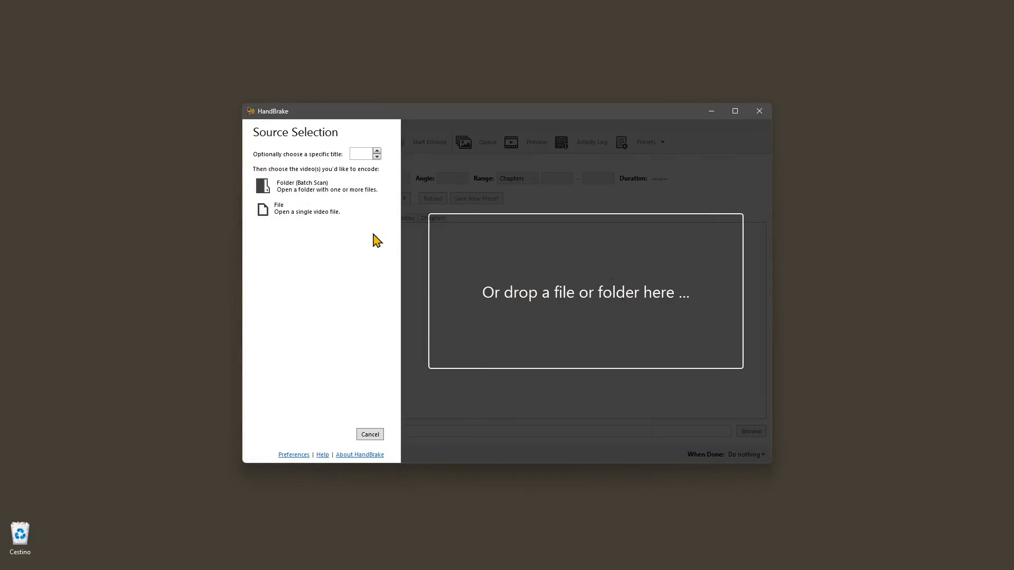
{"action": "left_click", "coordinate": [306, 190]}
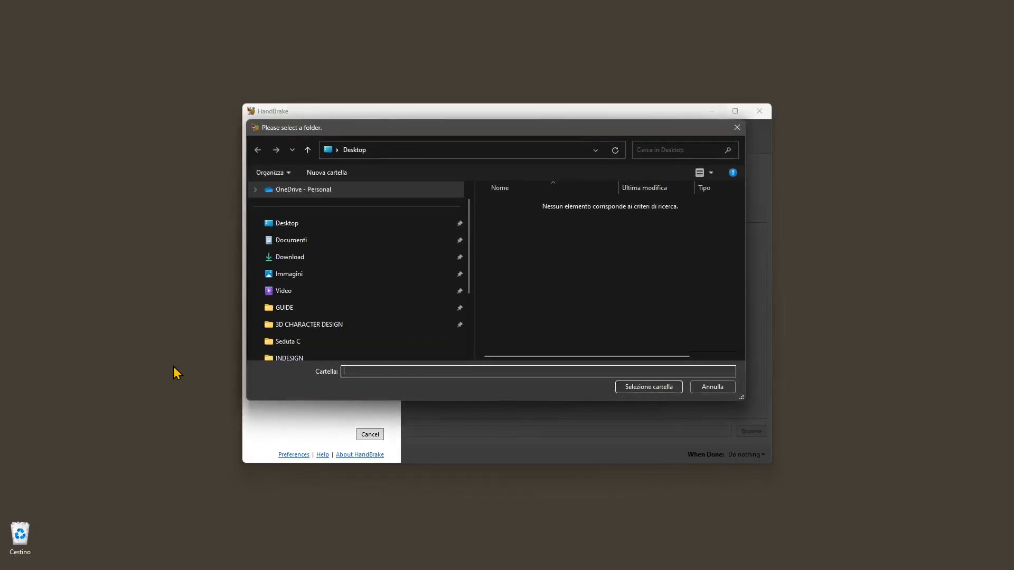
{"action": "left_click_drag", "start_coordinate": [416, 132], "coordinate": [210, 66]}
{"action": "scroll", "coordinate": [125, 257], "scroll_direction": "down", "scroll_amount": 1}
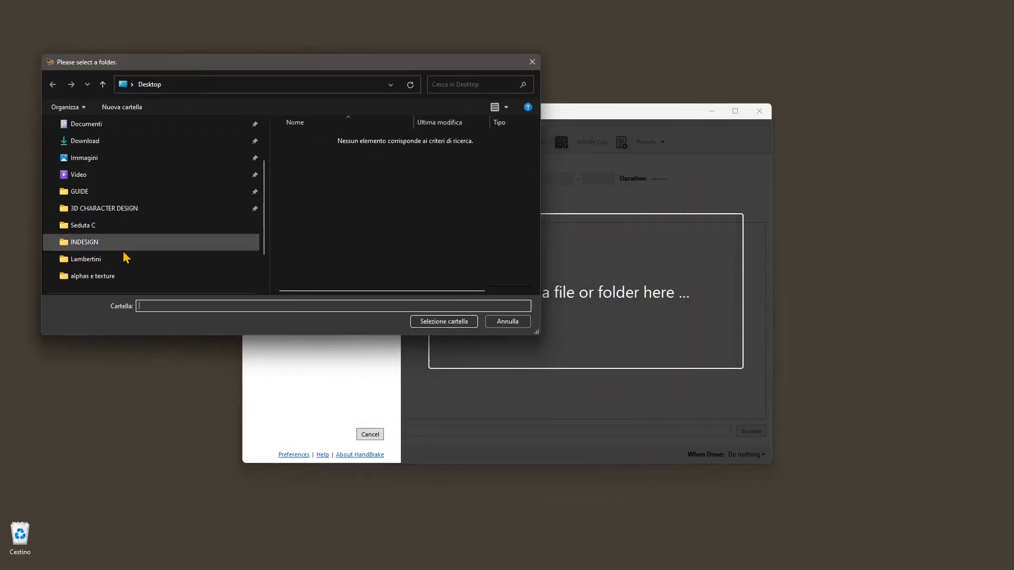
{"action": "left_click", "coordinate": [100, 245]}
{"action": "mouse_move", "coordinate": [100, 245]}
{"action": "left_mouse_down"}
{"action": "mouse_move", "coordinate": [228, 238]}
{"action": "mouse_move", "coordinate": [619, 322]}
{"action": "mouse_move", "coordinate": [63, 264]}
{"action": "mouse_move", "coordinate": [95, 246]}
{"action": "left_mouse_up"}
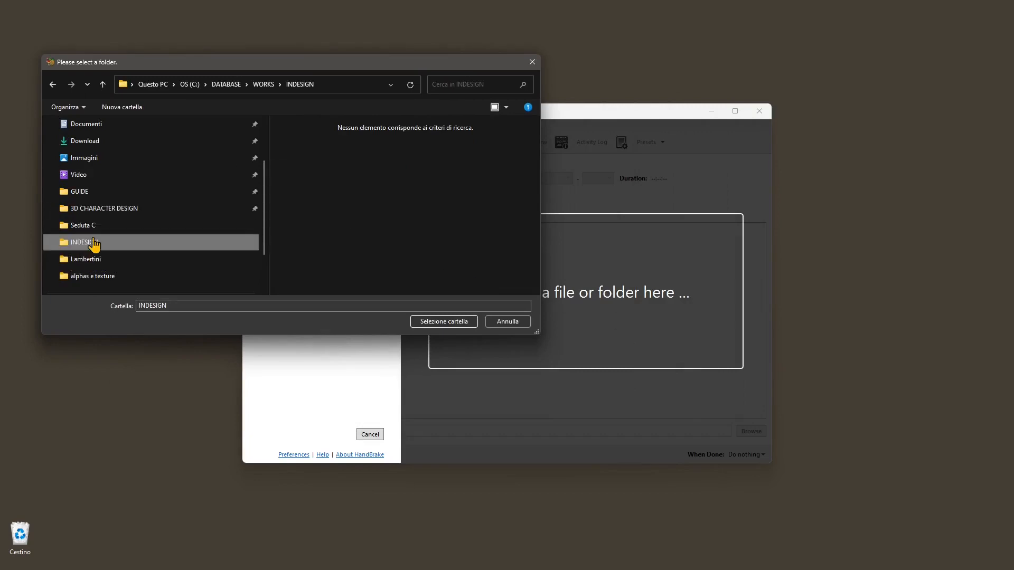
{"action": "left_click", "coordinate": [432, 325]}
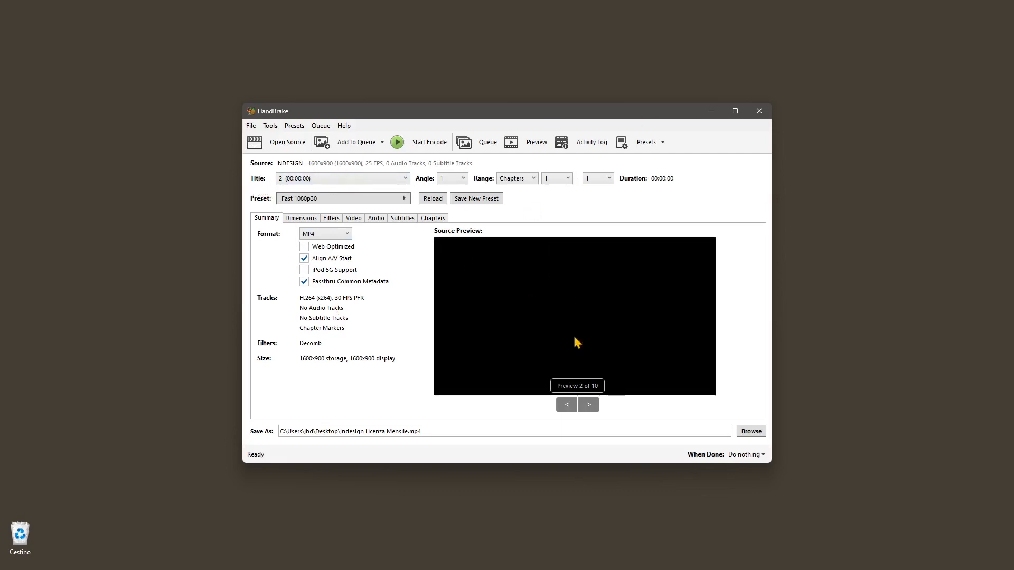
Select title 6, video 00 - introduzione e installazione, and advance its source preview to frame 10
{"action": "left_click", "coordinate": [585, 411]}
{"action": "left_click", "coordinate": [292, 180]}
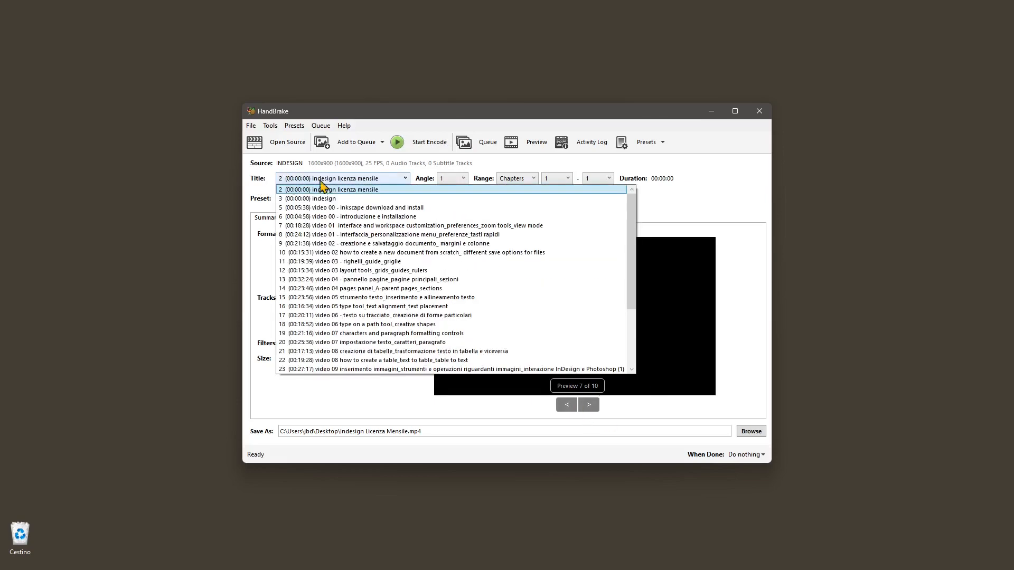
{"action": "left_click", "coordinate": [309, 217]}
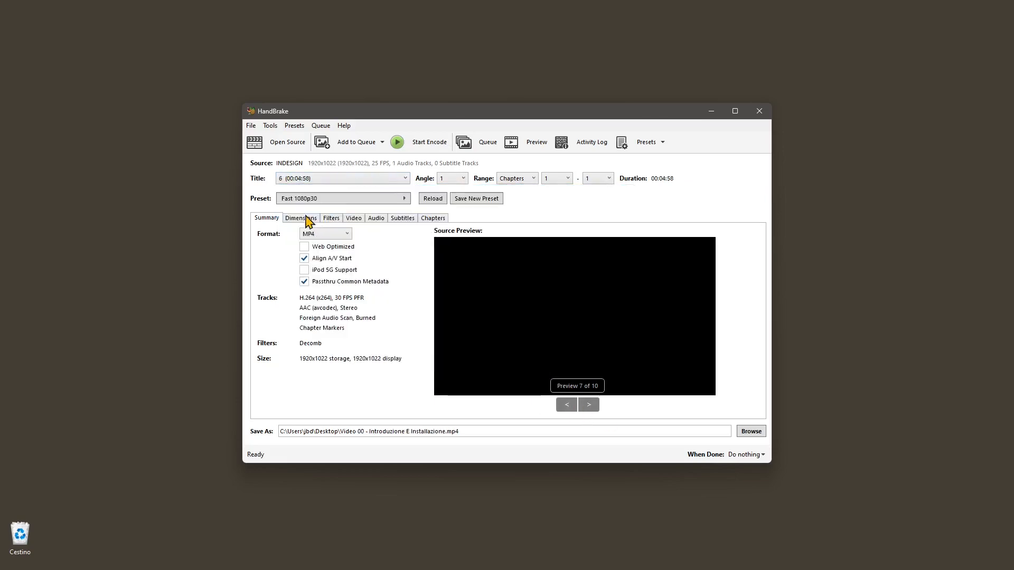
{"action": "left_click", "coordinate": [596, 408]}
{"action": "left_click", "coordinate": [596, 407]}
{"action": "left_click", "coordinate": [595, 407]}
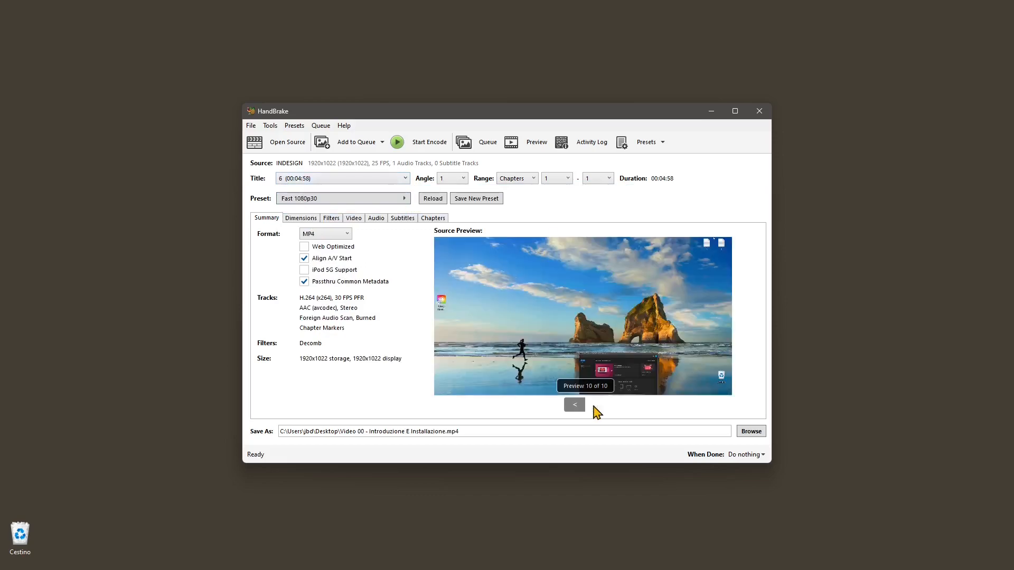
Select title 19, video 07 characters and paragraph formatting controls, and go back through its source preview to frame 5
{"action": "left_click", "coordinate": [322, 179]}
{"action": "scroll", "coordinate": [322, 211], "scroll_direction": "down", "scroll_amount": 2}
{"action": "left_click", "coordinate": [323, 253]}
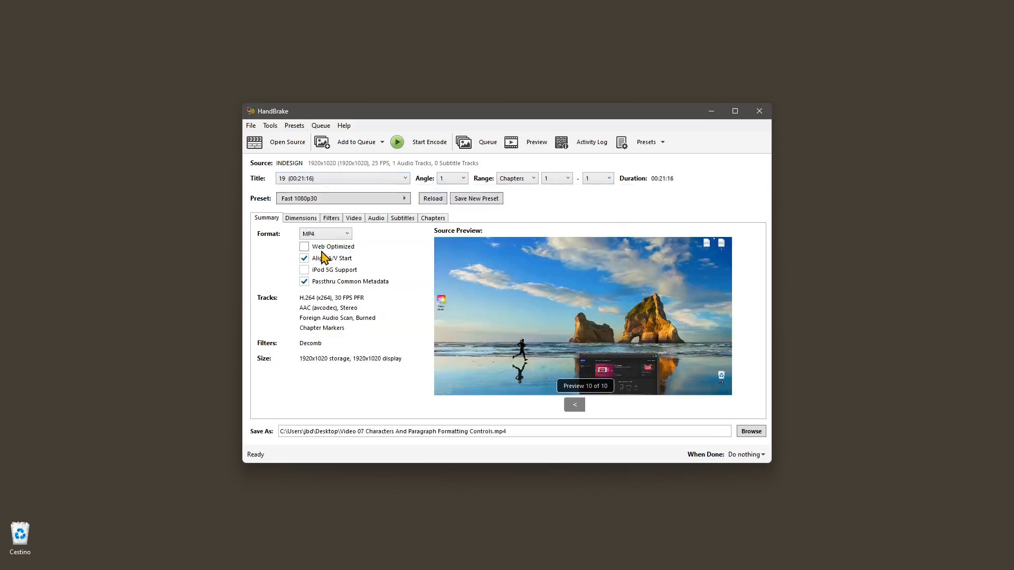
{"action": "left_click", "coordinate": [575, 405]}
{"action": "left_click", "coordinate": [575, 405]}
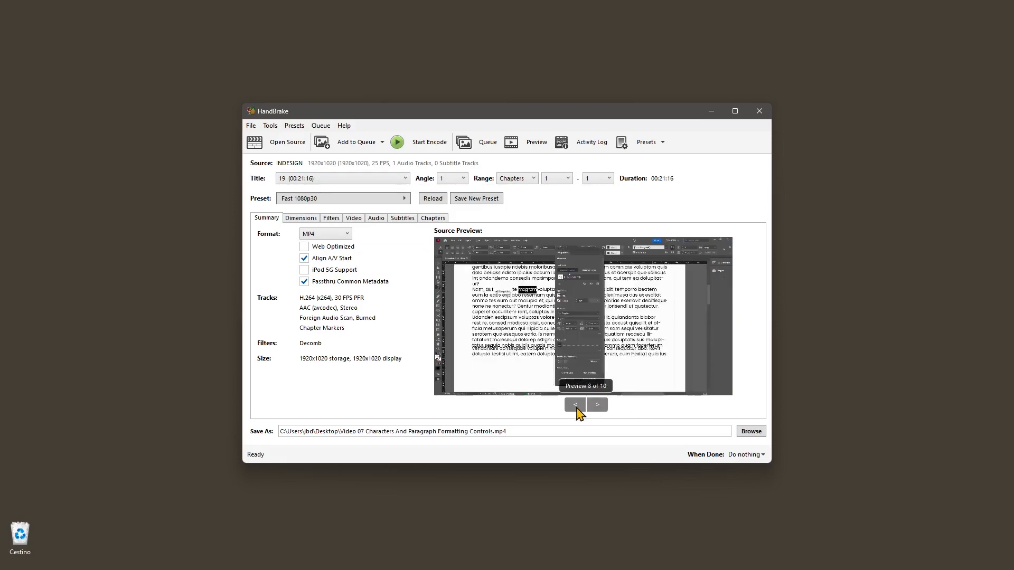
{"action": "left_click", "coordinate": [575, 405]}
{"action": "left_click", "coordinate": [575, 405]}
{"action": "left_click", "coordinate": [575, 405]}
Select title 27, video 12 effetti speciali_qr code, and apply the Fast 2160p60 4K AV1 preset
{"action": "left_click", "coordinate": [317, 180]}
{"action": "scroll", "coordinate": [315, 228], "scroll_direction": "up", "scroll_amount": 1}
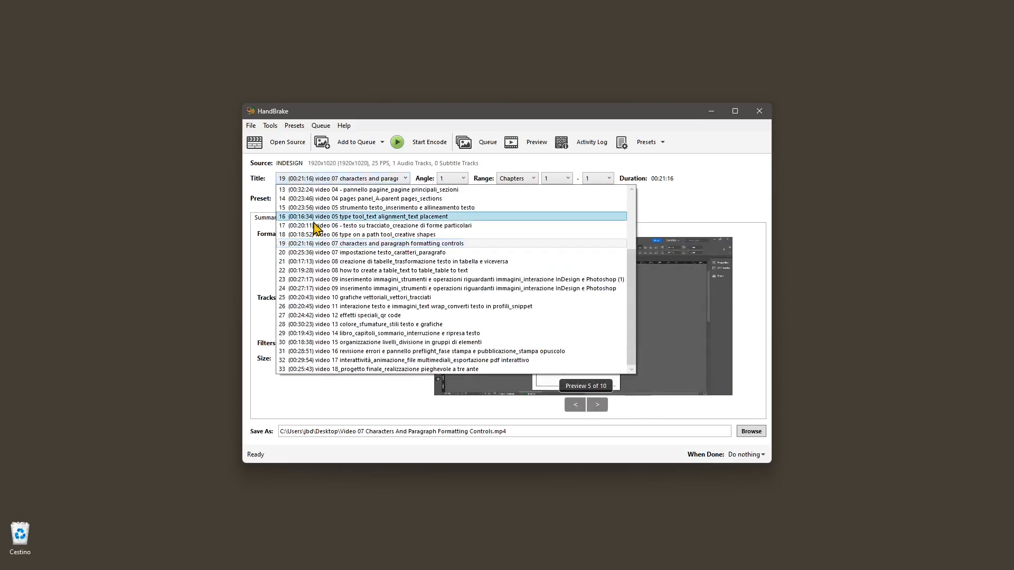
{"action": "left_click", "coordinate": [322, 315]}
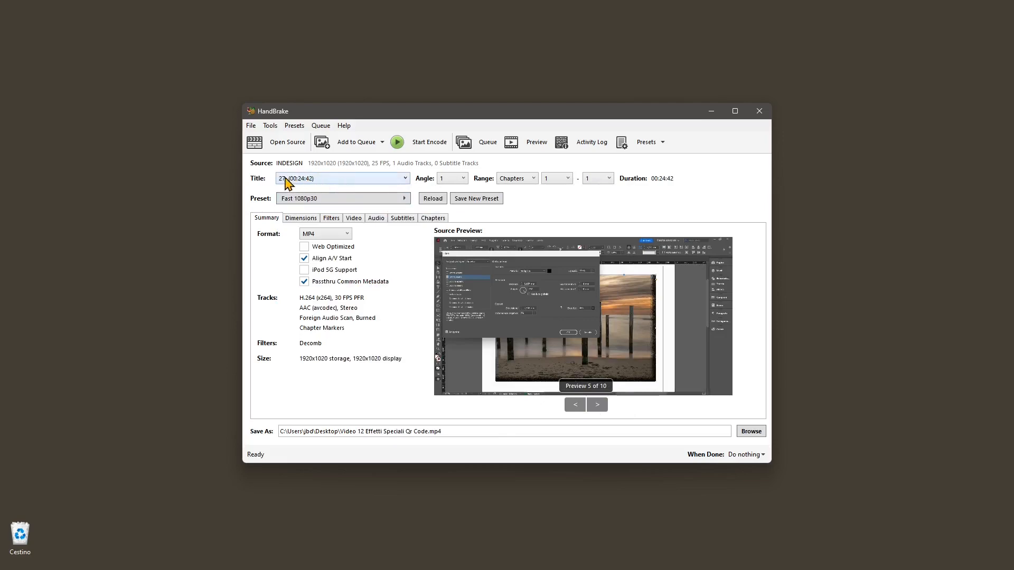
{"action": "left_click", "coordinate": [323, 201]}
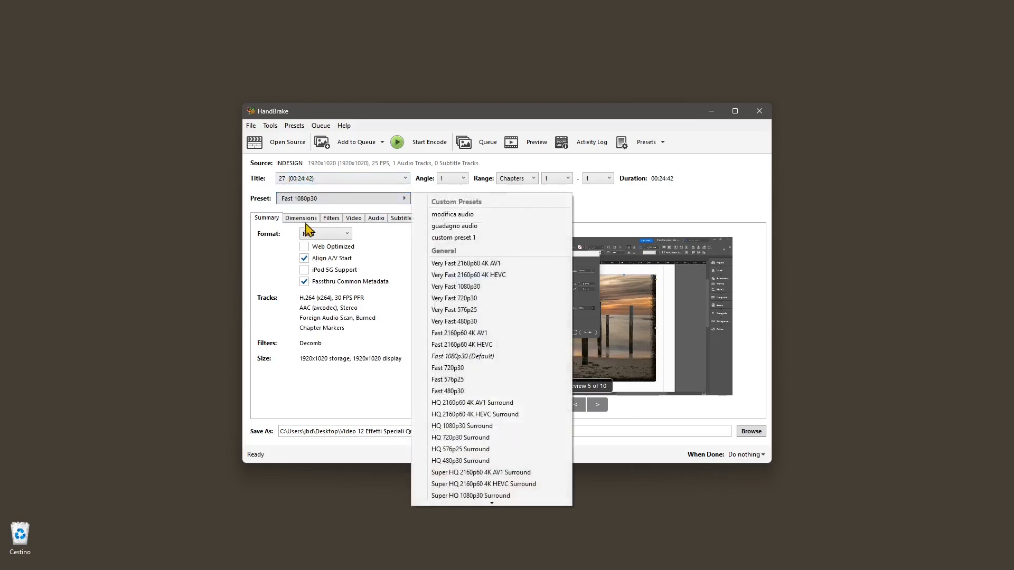
{"action": "left_click", "coordinate": [464, 330]}
Select title 23 from the batch and apply the HQ 2160p60 4K HEVC Surround preset
{"action": "left_click", "coordinate": [320, 180]}
{"action": "left_click", "coordinate": [335, 278]}
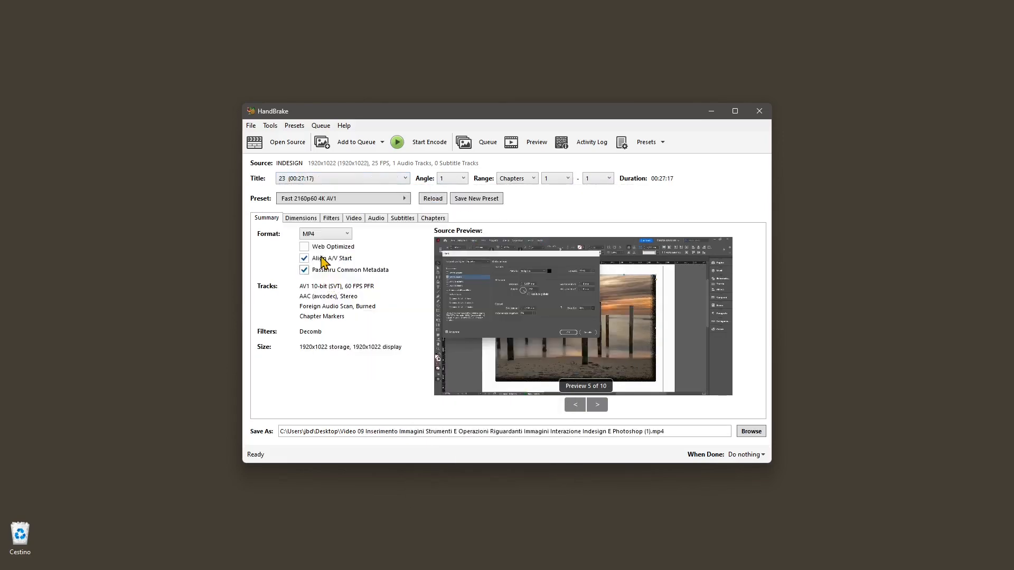
{"action": "left_click", "coordinate": [344, 200]}
{"action": "left_click", "coordinate": [459, 411]}
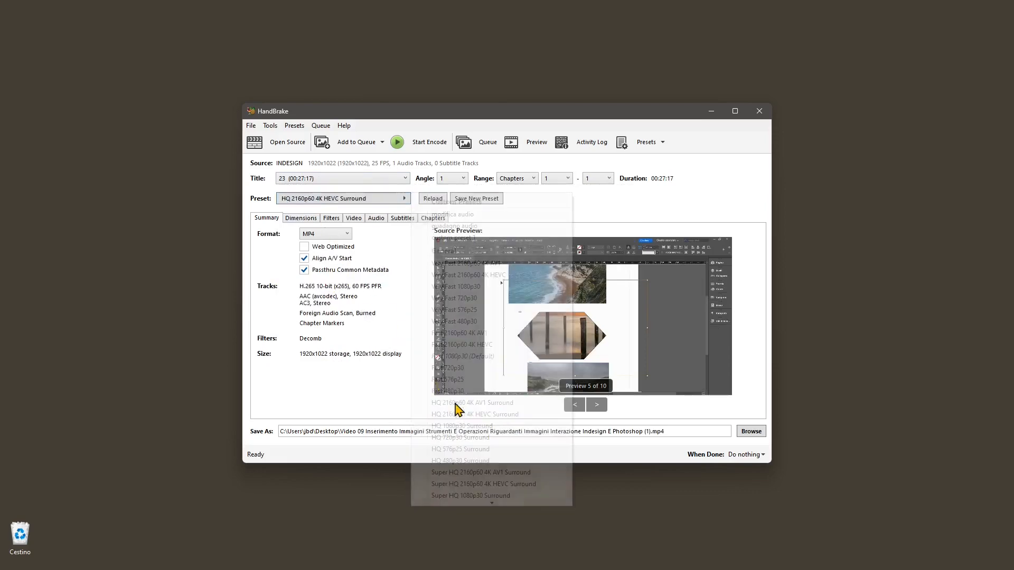
Select title 30, video 15 on organizzazione livelli, apply the Very Fast 720p30 preset, and add it to the queue
{"action": "left_click", "coordinate": [305, 180]}
{"action": "left_click", "coordinate": [352, 342]}
{"action": "left_click", "coordinate": [362, 199]}
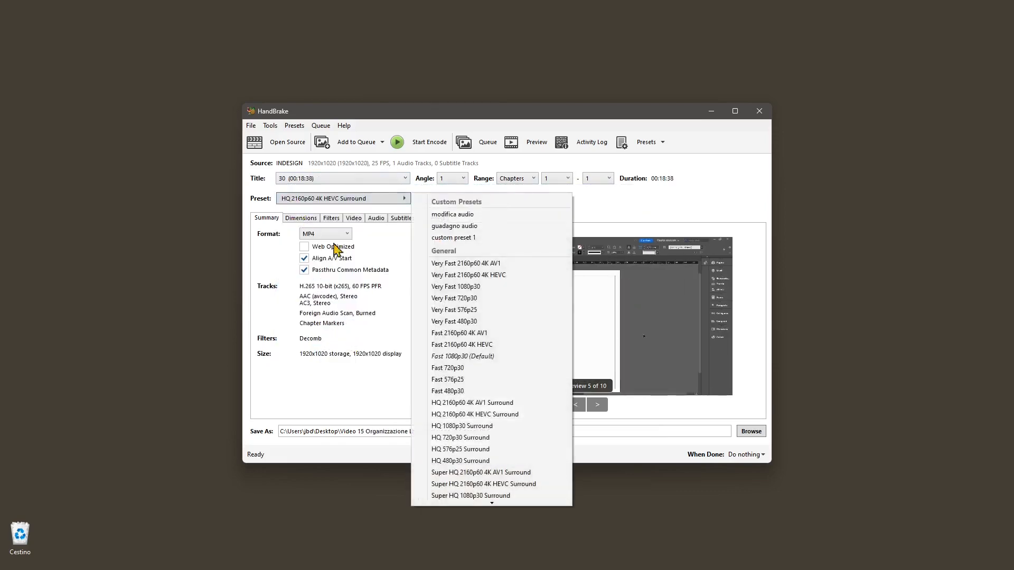
{"action": "left_click", "coordinate": [451, 305]}
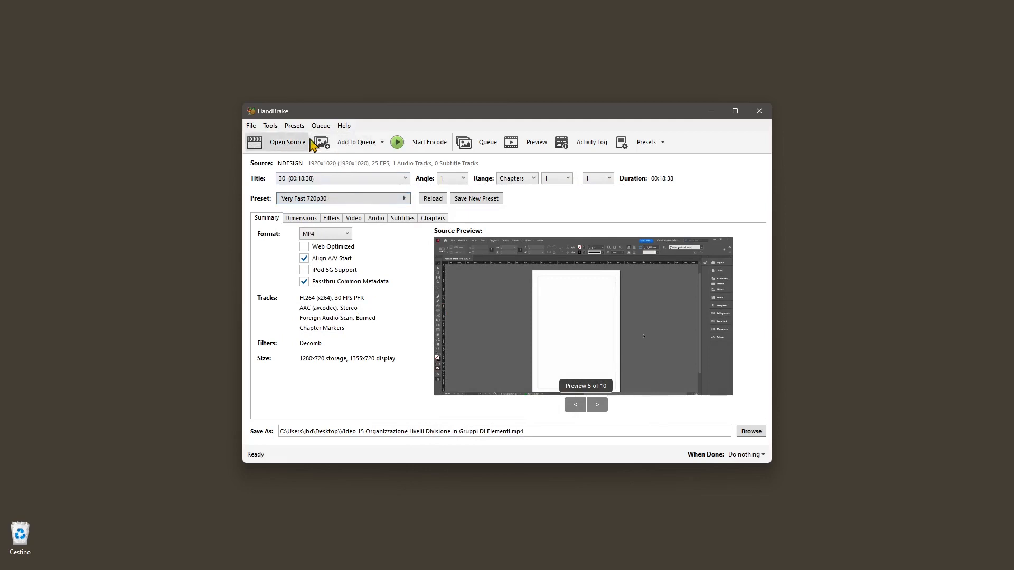
{"action": "left_click", "coordinate": [355, 142]}
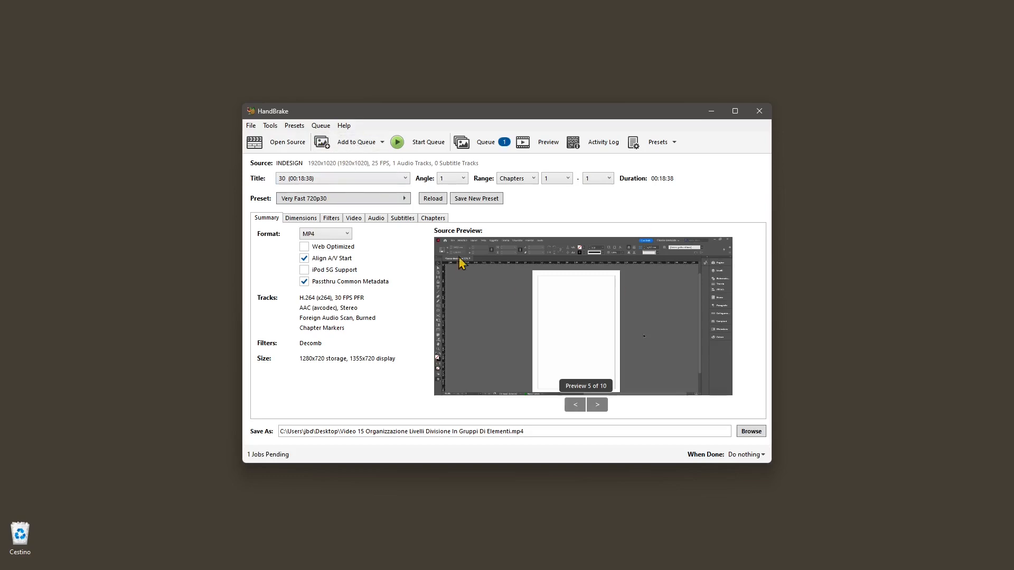
Add titles 17, 18 and 27 to the queue one at a time
{"action": "left_click", "coordinate": [299, 181]}
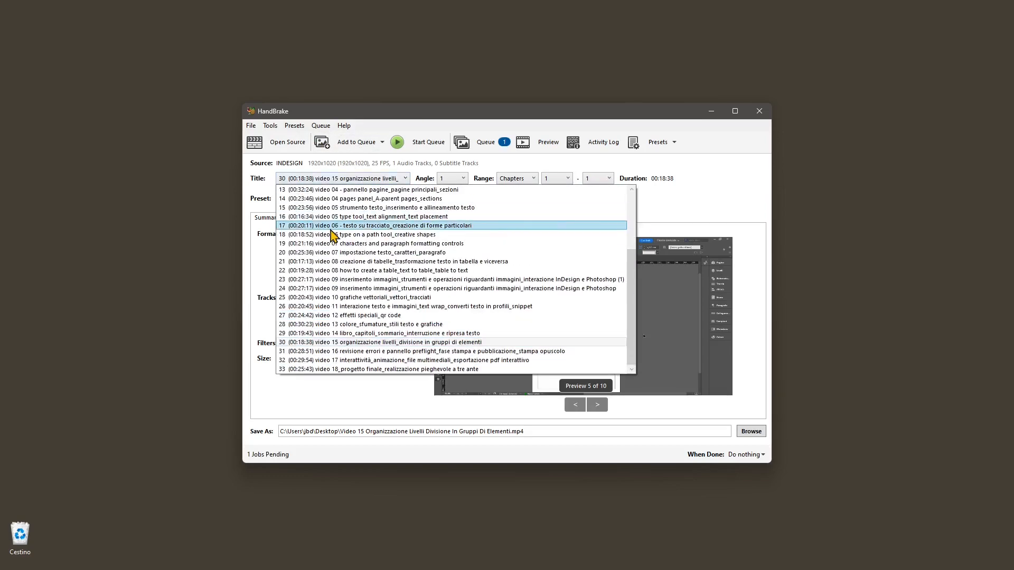
{"action": "left_click", "coordinate": [332, 224]}
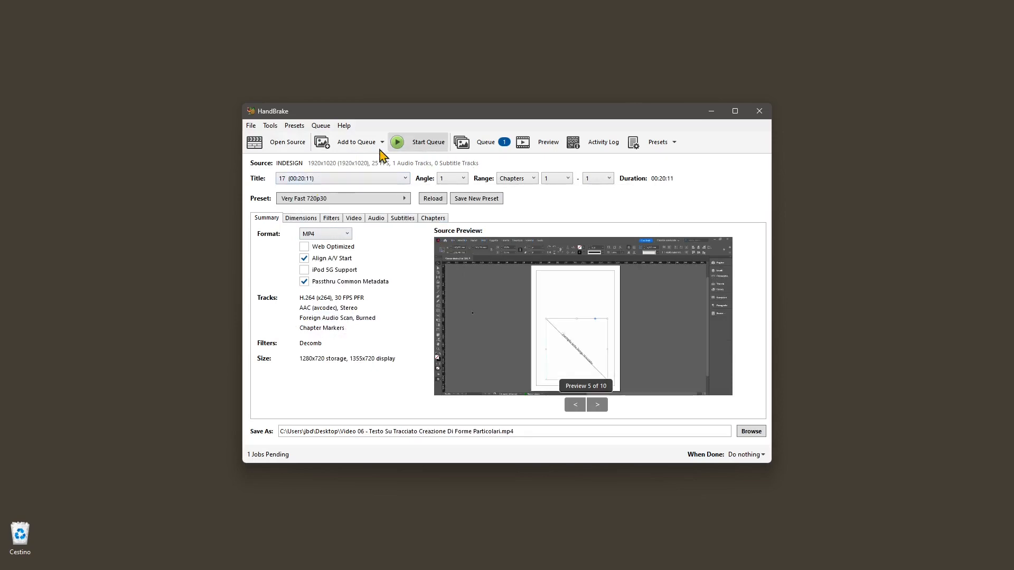
{"action": "left_click", "coordinate": [353, 149]}
{"action": "left_click", "coordinate": [333, 181]}
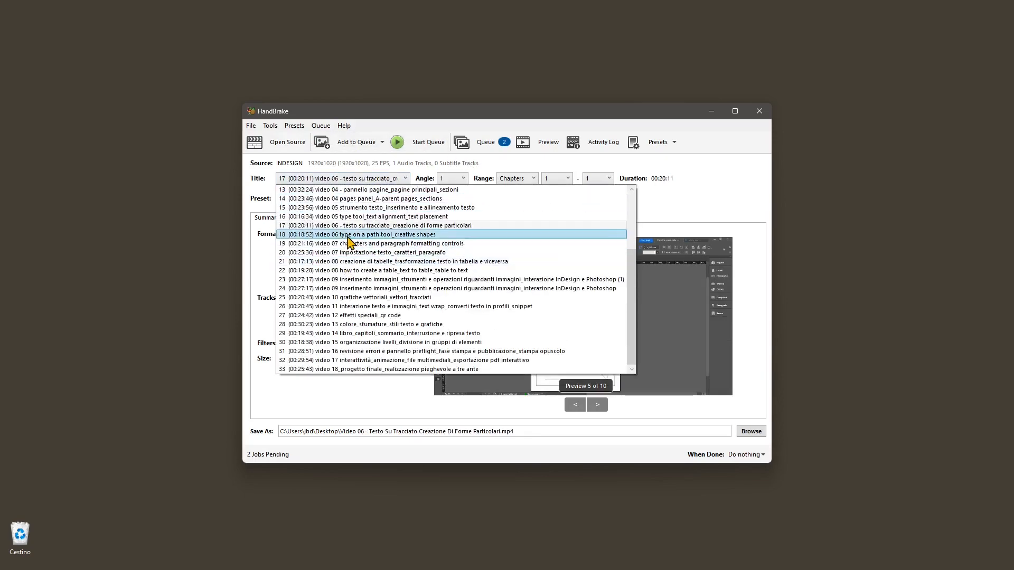
{"action": "left_click", "coordinate": [350, 241]}
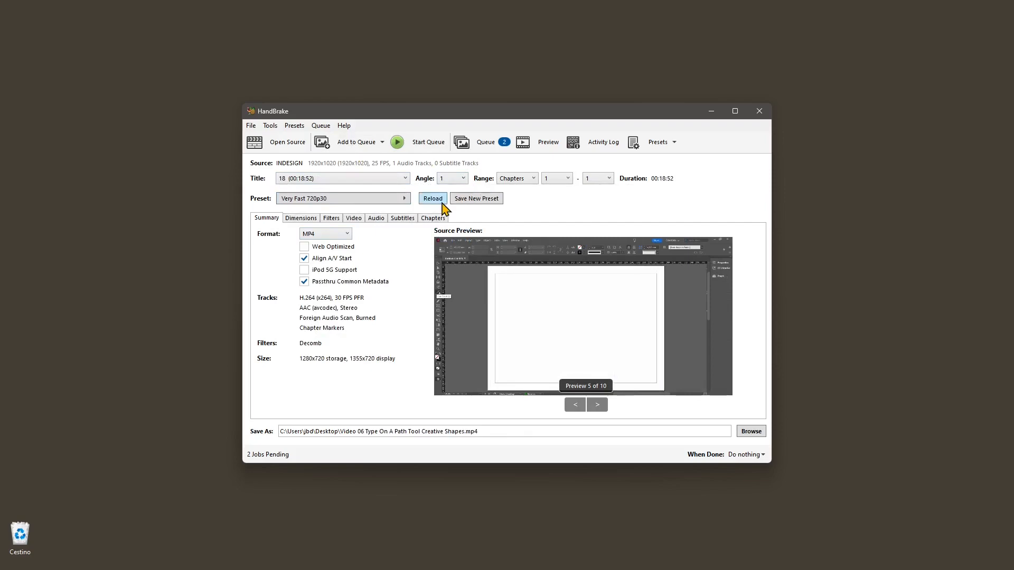
{"action": "left_click", "coordinate": [351, 144]}
{"action": "left_click", "coordinate": [335, 181]}
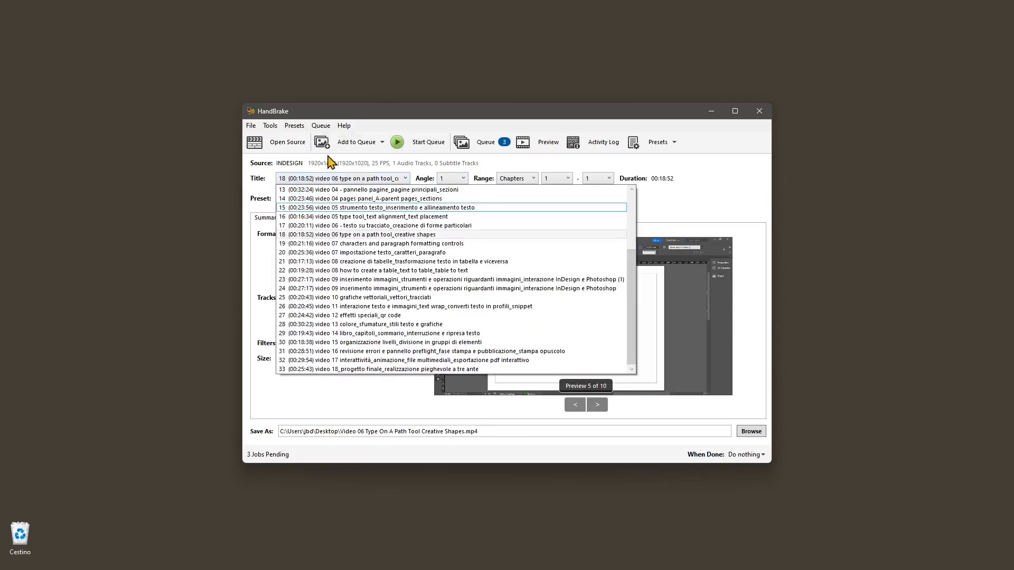
{"action": "left_click", "coordinate": [359, 315]}
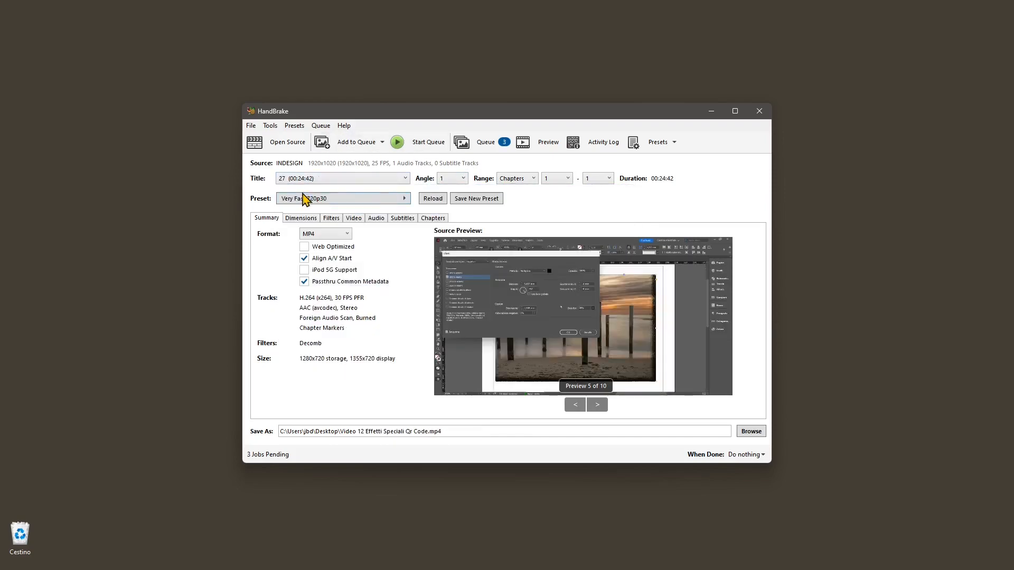
{"action": "left_click", "coordinate": [364, 141]}
Add all titles of the batch to the queue, agreeing to continue past the ones with duplicate destination paths
{"action": "left_click", "coordinate": [382, 142]}
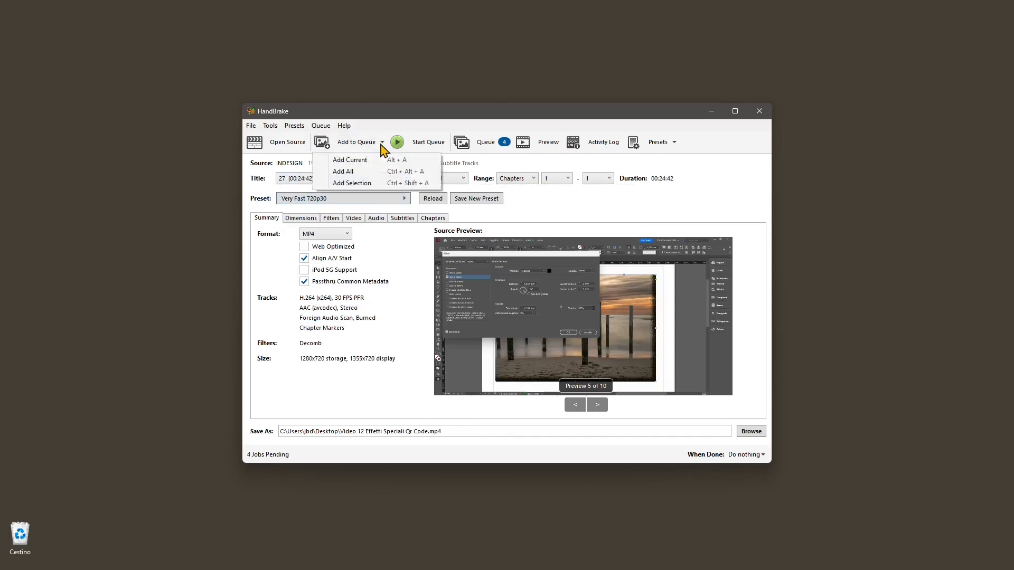
{"action": "left_click", "coordinate": [353, 171]}
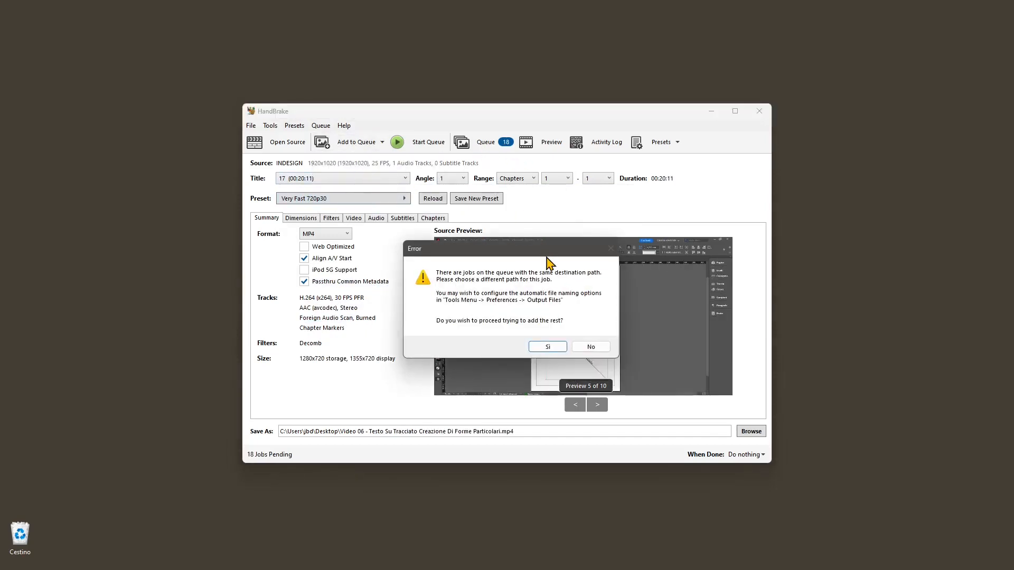
{"action": "left_click", "coordinate": [553, 347]}
{"action": "left_click", "coordinate": [542, 345]}
{"action": "left_click", "coordinate": [536, 347]}
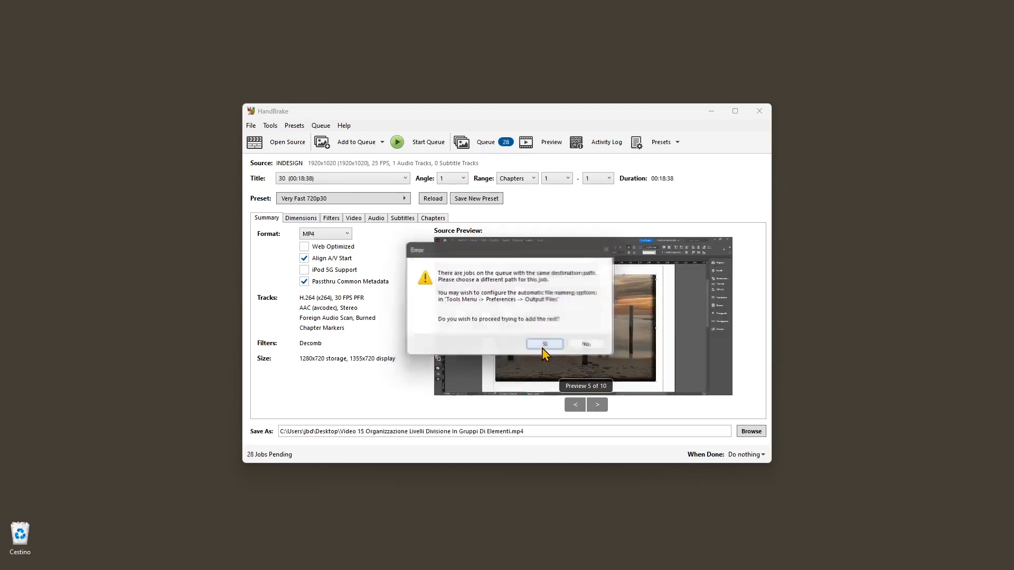
{"action": "left_click", "coordinate": [541, 347]}
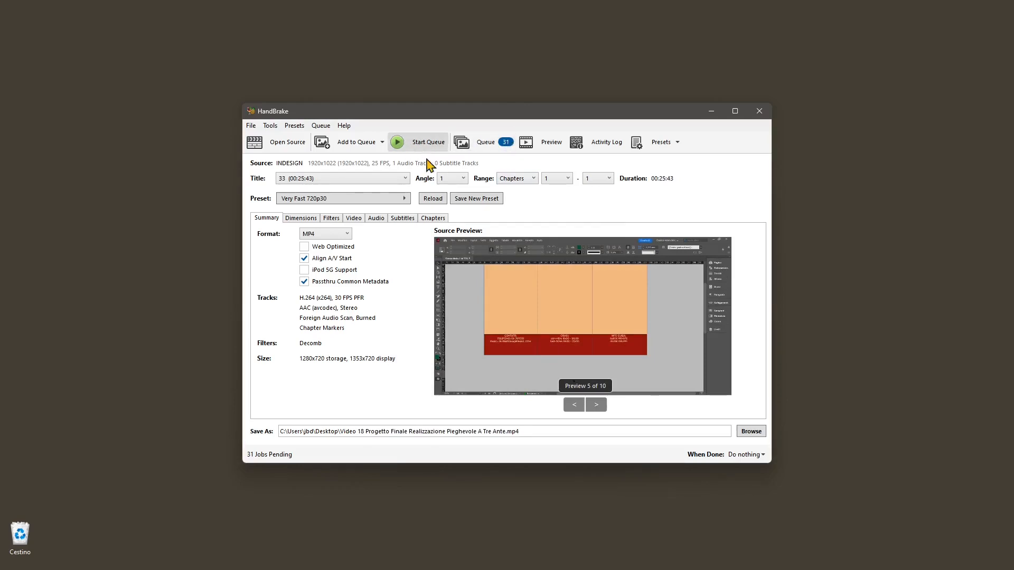
Open the queue and remove the Video 05 Type Tool, Video 08 Creazione Di Tabelle and Video 09 (1) jobs
{"action": "left_click", "coordinate": [485, 151]}
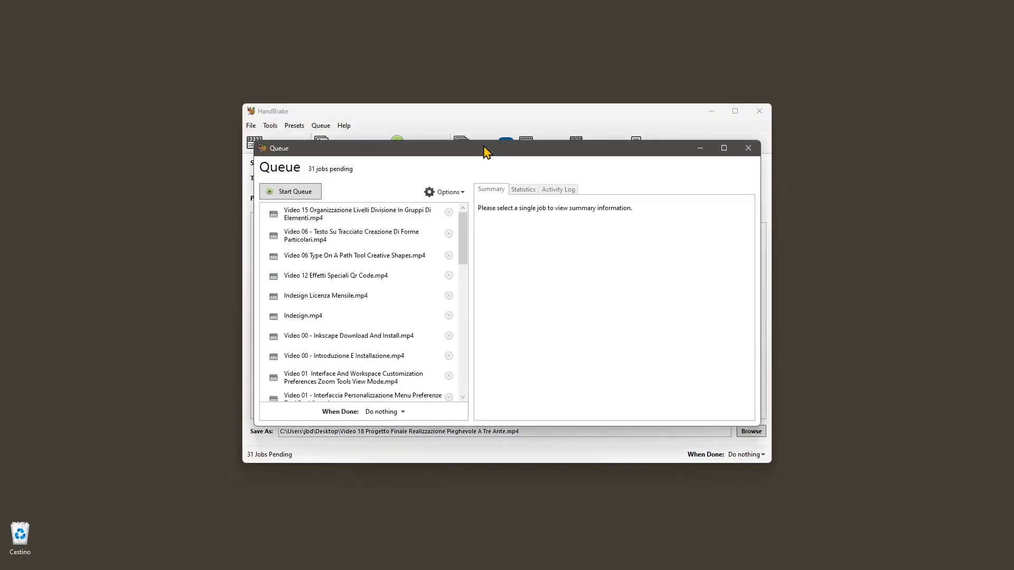
{"action": "scroll", "coordinate": [441, 248], "scroll_direction": "down", "scroll_amount": 3}
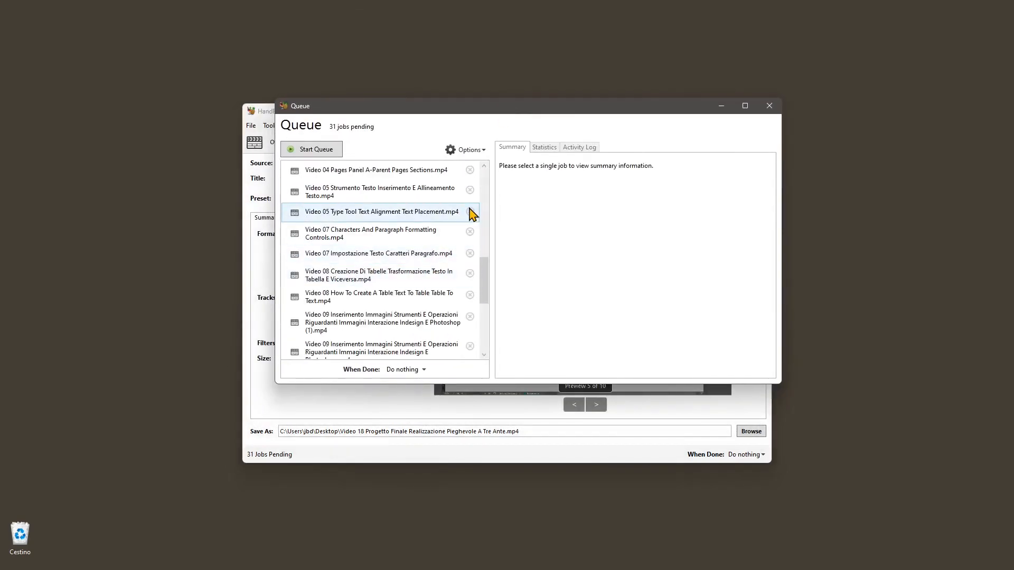
{"action": "left_click", "coordinate": [470, 212]}
{"action": "left_click", "coordinate": [442, 231]}
{"action": "left_click", "coordinate": [470, 254]}
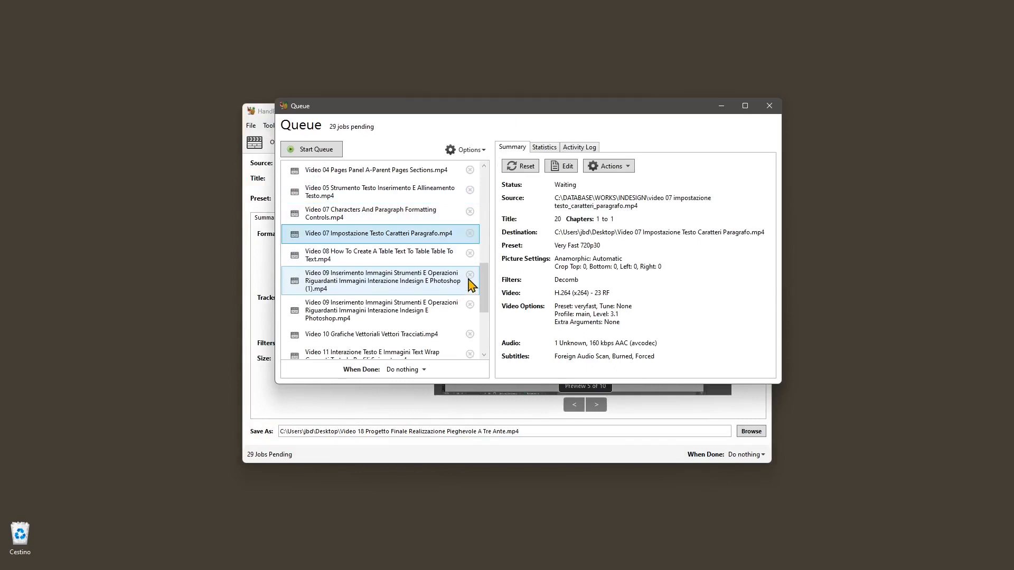
{"action": "left_click", "coordinate": [470, 275]}
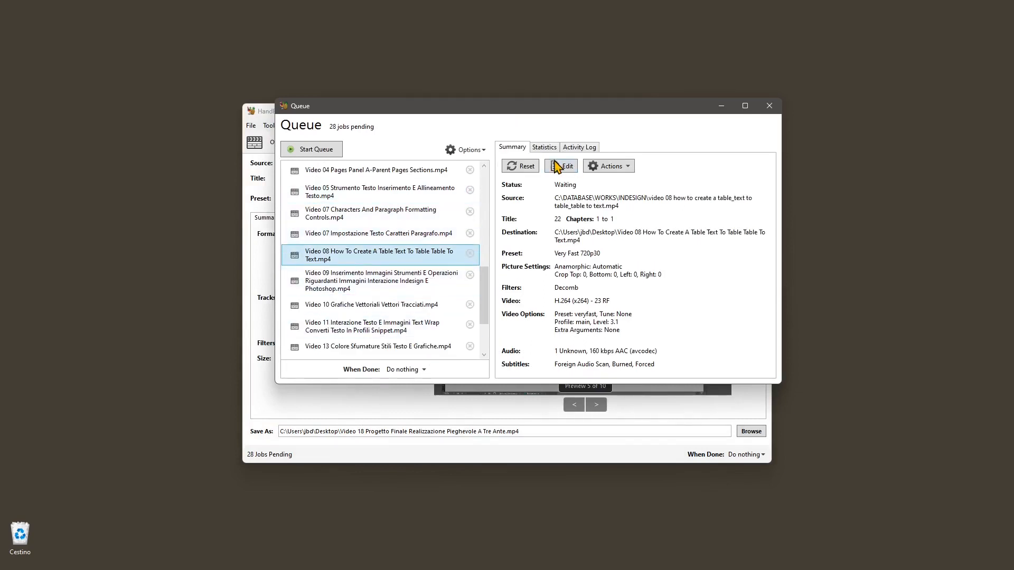
Review the available actions, statistics, activity log and summary of the selected Video 08 How To Create A Table job
{"action": "left_click", "coordinate": [610, 166]}
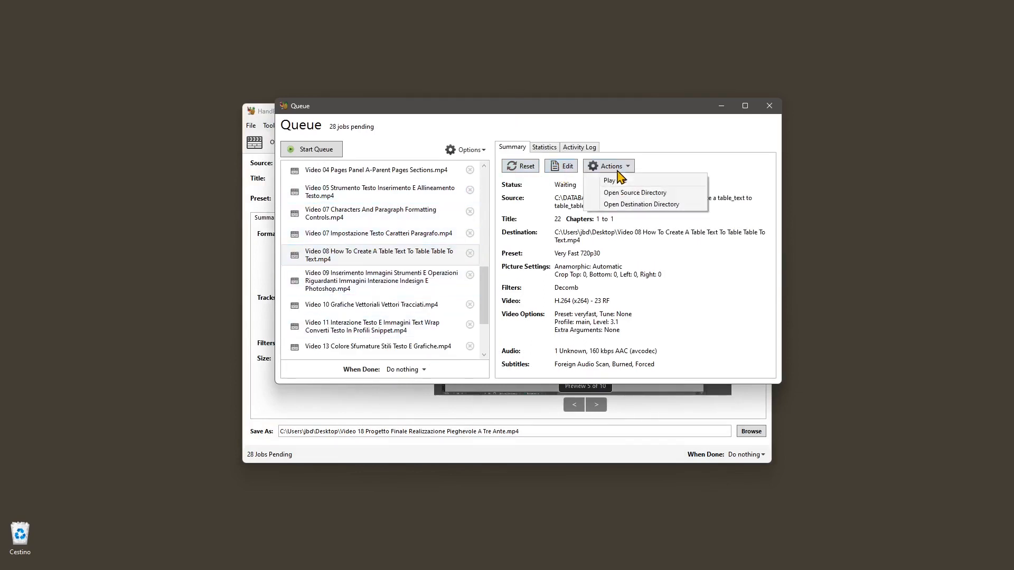
{"action": "left_click", "coordinate": [610, 166]}
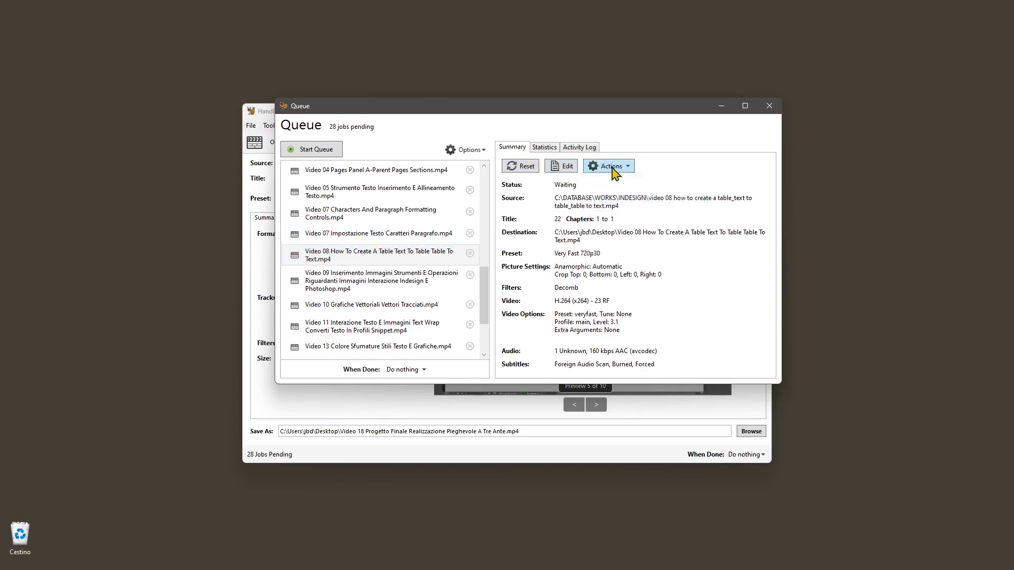
{"action": "left_click", "coordinate": [544, 148]}
{"action": "left_click", "coordinate": [579, 148]}
{"action": "left_click", "coordinate": [517, 149]}
{"action": "scroll", "coordinate": [422, 296], "scroll_direction": "up", "scroll_amount": 8}
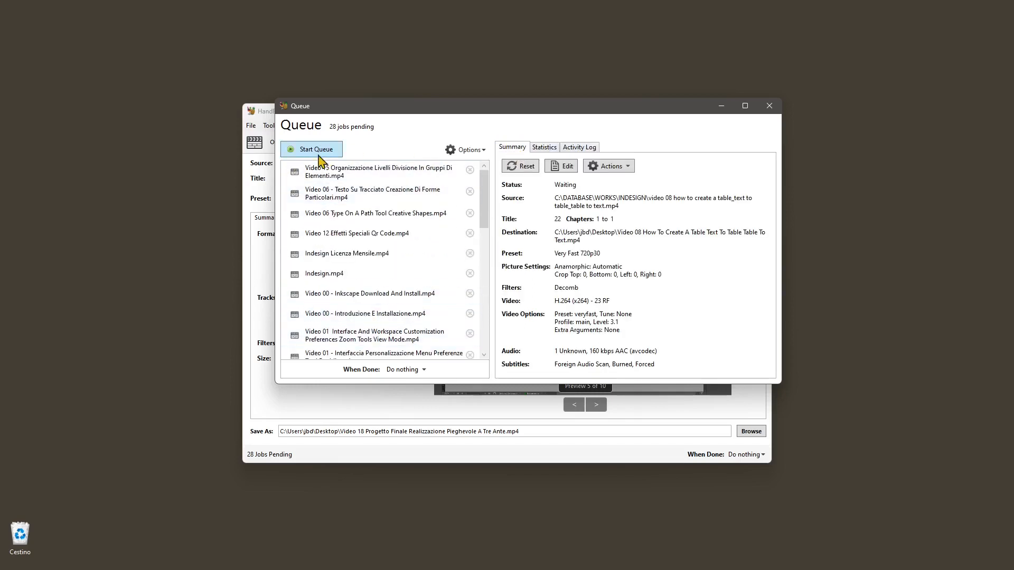
Remove jobs from the queue until only Video 14 Libro Capitoli and Video 17 Interattività Animazione are left
{"action": "scroll", "coordinate": [423, 238], "scroll_direction": "down", "scroll_amount": 6}
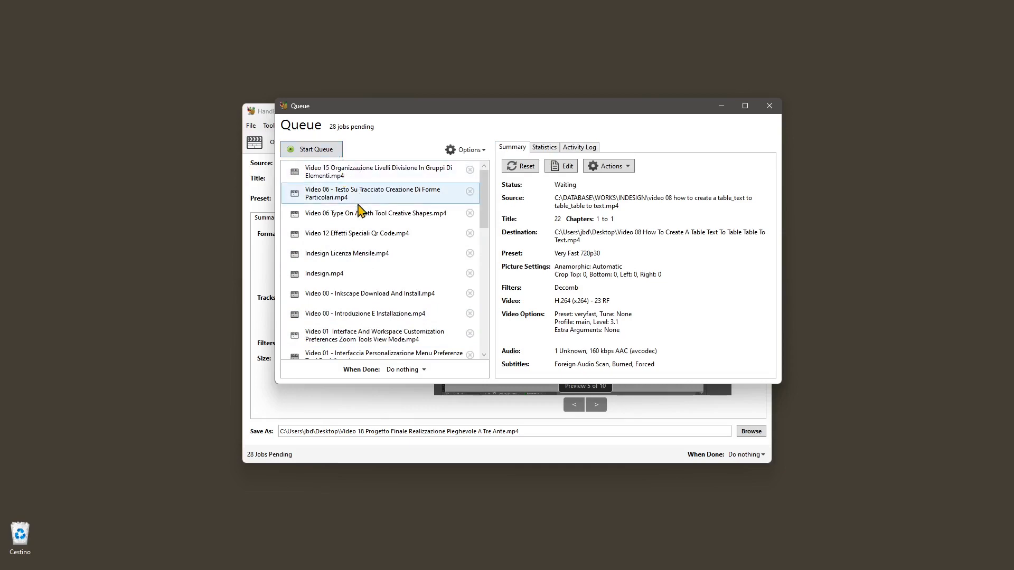
{"action": "scroll", "coordinate": [382, 308], "scroll_direction": "down", "scroll_amount": 8}
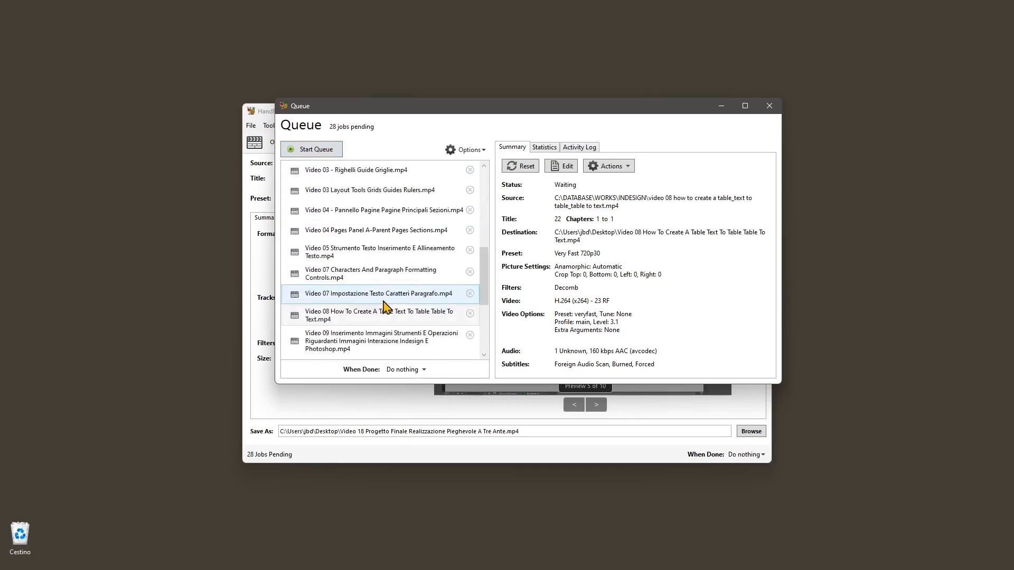
{"action": "left_click", "coordinate": [470, 324]}
{"action": "left_click", "coordinate": [470, 301]}
{"action": "left_click", "coordinate": [470, 262]}
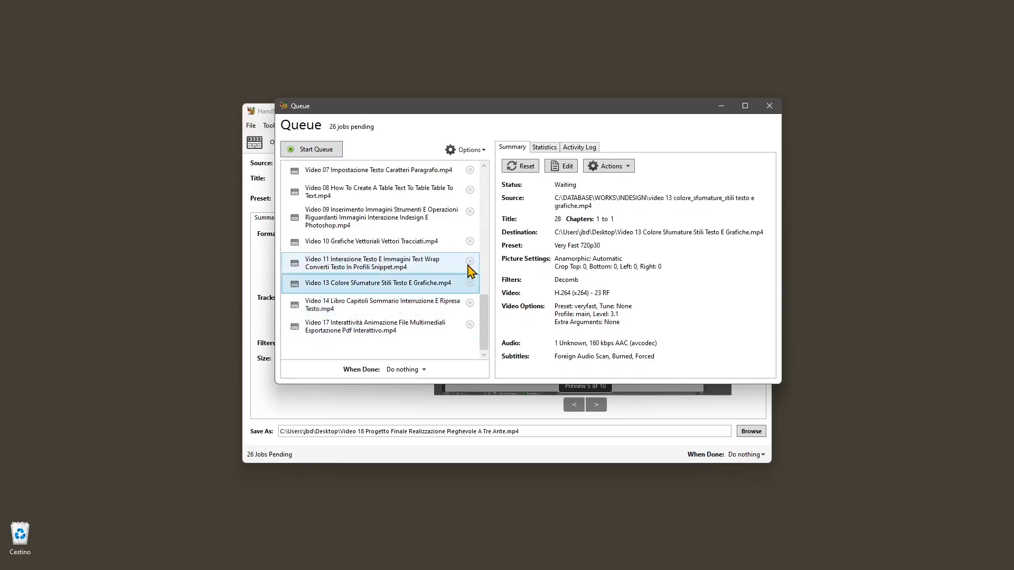
{"action": "left_click", "coordinate": [470, 265]}
{"action": "left_click", "coordinate": [464, 286]}
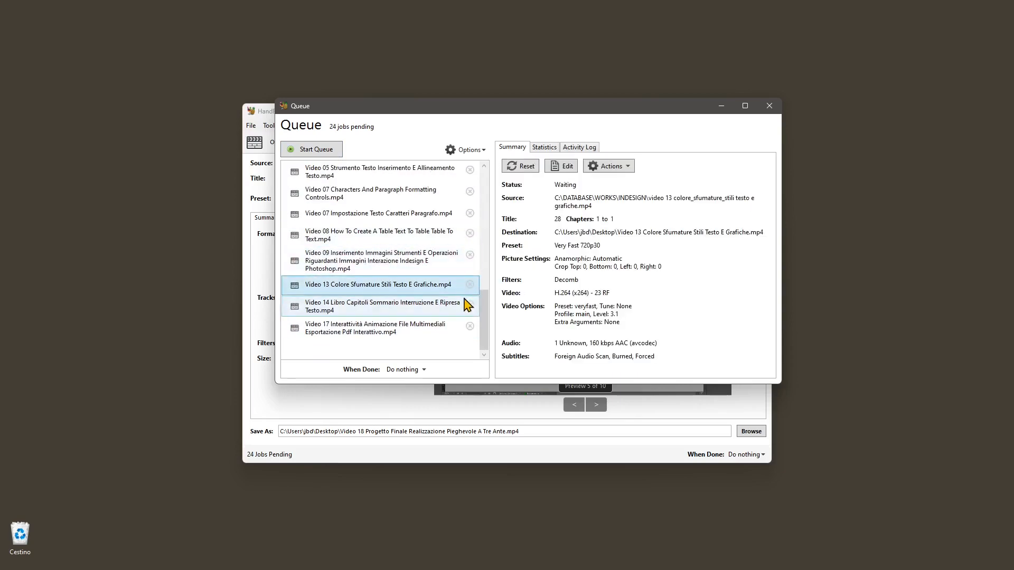
{"action": "left_click", "coordinate": [463, 302]}
{"action": "left_click", "coordinate": [466, 281]}
{"action": "left_click", "coordinate": [476, 254]}
{"action": "left_click", "coordinate": [470, 233]}
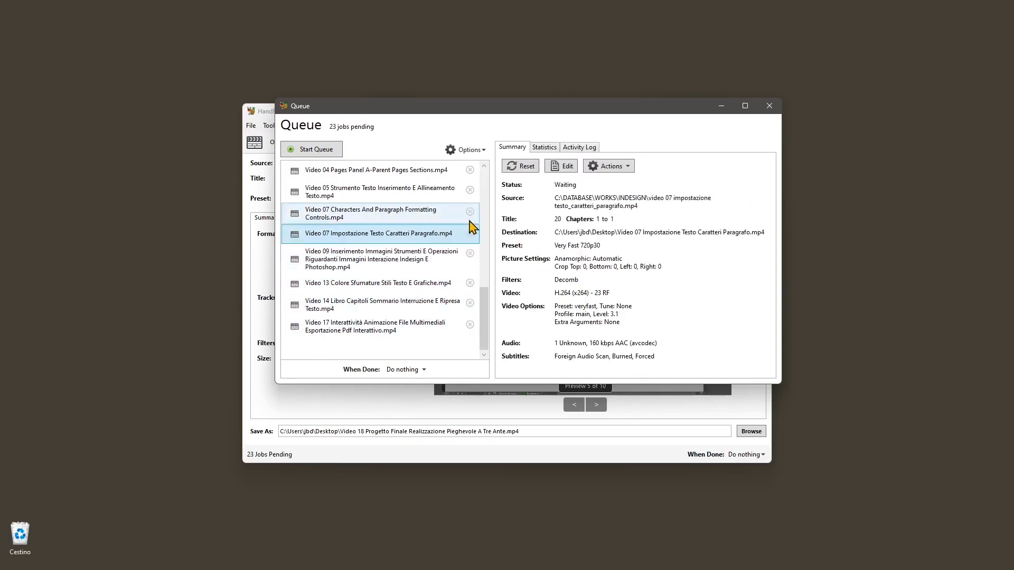
{"action": "left_click", "coordinate": [470, 226]}
{"action": "left_click", "coordinate": [470, 200]}
{"action": "left_click", "coordinate": [470, 193]}
{"action": "left_click", "coordinate": [470, 173]}
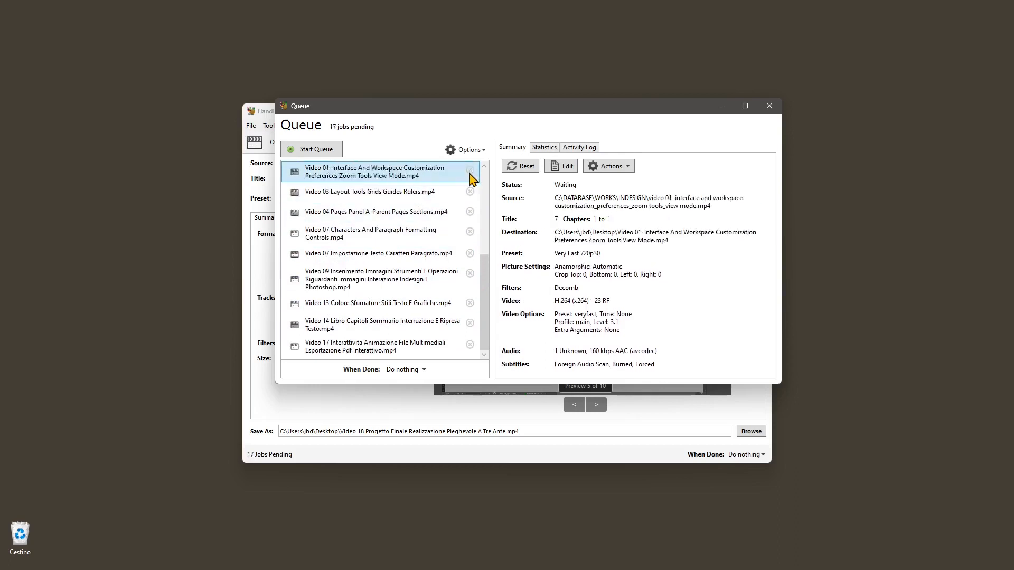
{"action": "left_click", "coordinate": [469, 173]}
{"action": "left_click", "coordinate": [470, 173]}
{"action": "left_click", "coordinate": [470, 172]}
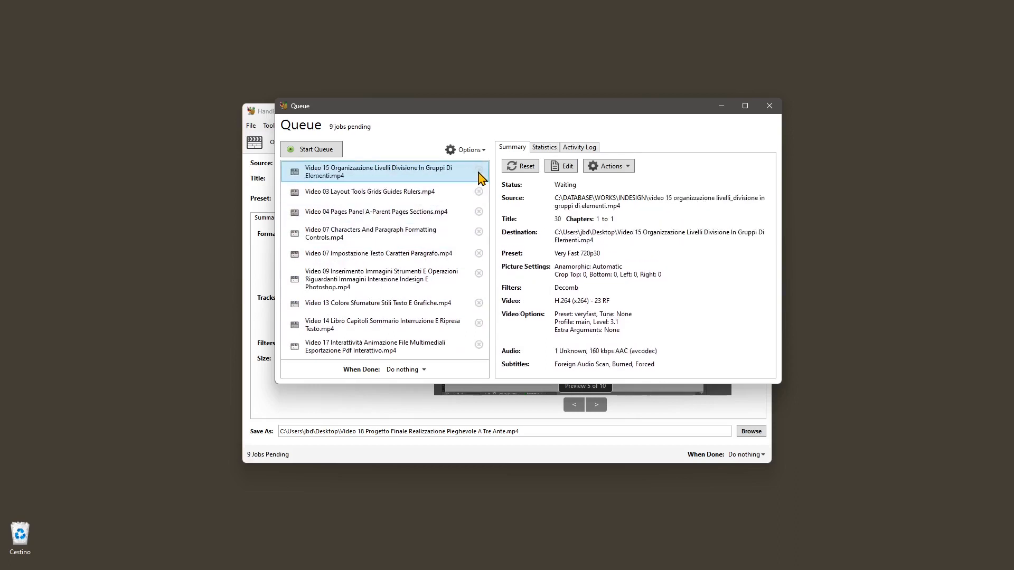
{"action": "left_click", "coordinate": [479, 170]}
{"action": "left_click", "coordinate": [479, 170]}
{"action": "left_click", "coordinate": [478, 170]}
{"action": "left_click", "coordinate": [479, 170]}
{"action": "left_click", "coordinate": [479, 170]}
{"action": "left_click", "coordinate": [478, 170]}
{"action": "left_click", "coordinate": [478, 170]}
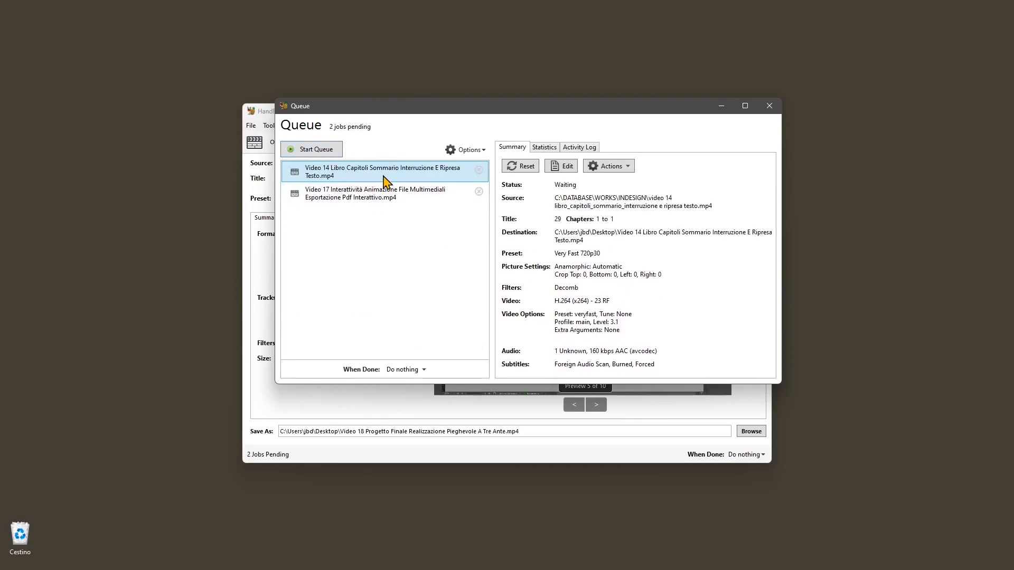
Start encoding the queue and look over the summary of the running Video 14 job
{"action": "left_click", "coordinate": [319, 152]}
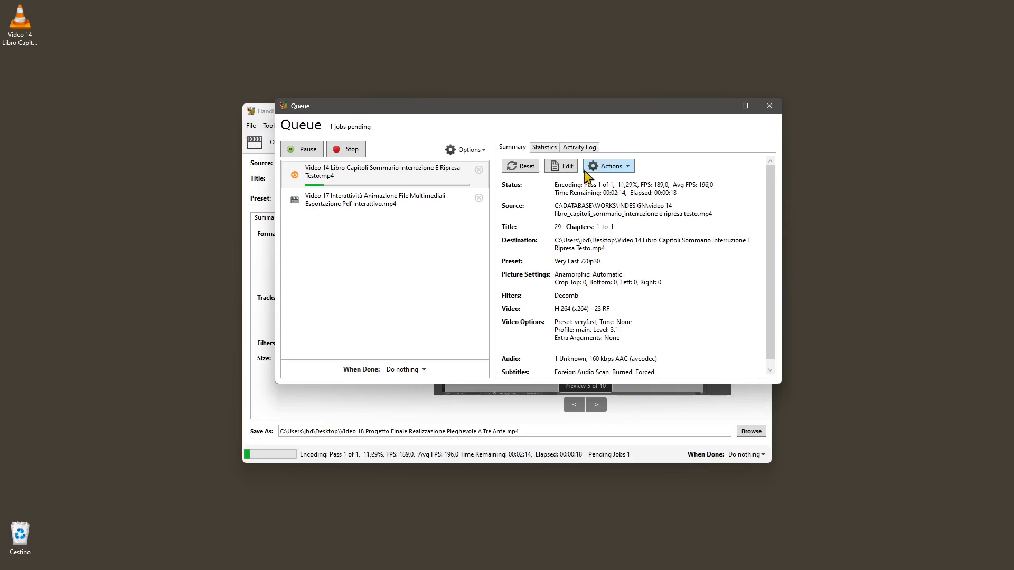
{"action": "scroll", "coordinate": [623, 253], "scroll_direction": "down", "scroll_amount": 1}
{"action": "scroll", "coordinate": [597, 237], "scroll_direction": "up", "scroll_amount": 1}
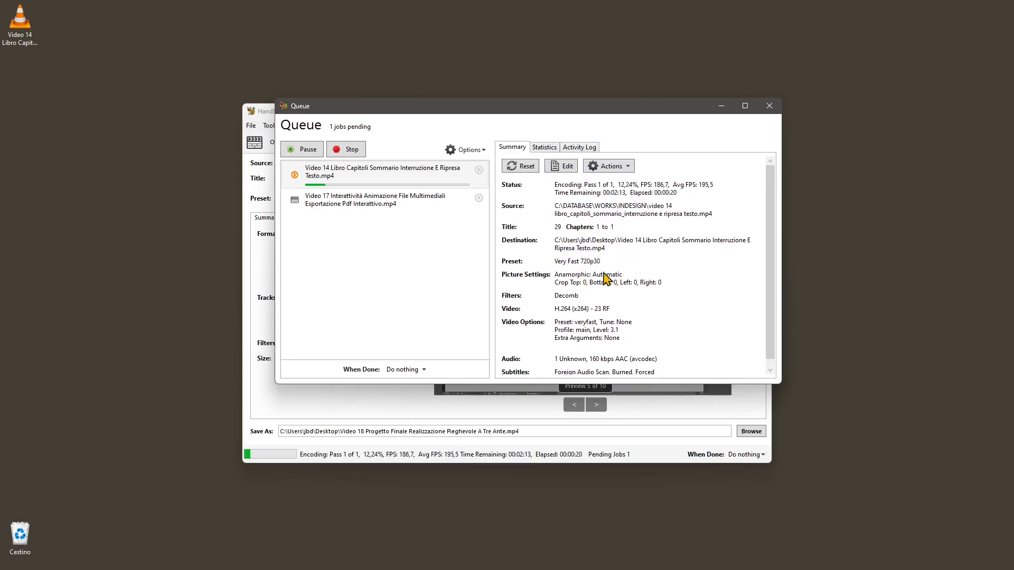